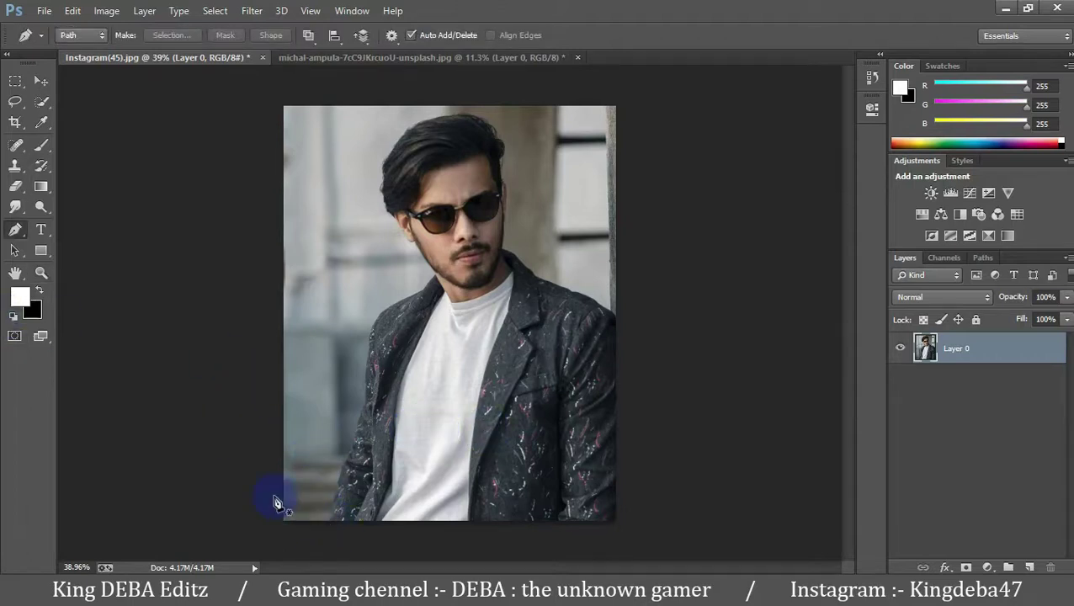
Step: Output the refined hair edge as a selection and turn it into a layer mask on the man
scroll(305, 521, "up", 5)
scroll(850, 427, "up", 2)
scroll(539, 320, "up", 2)
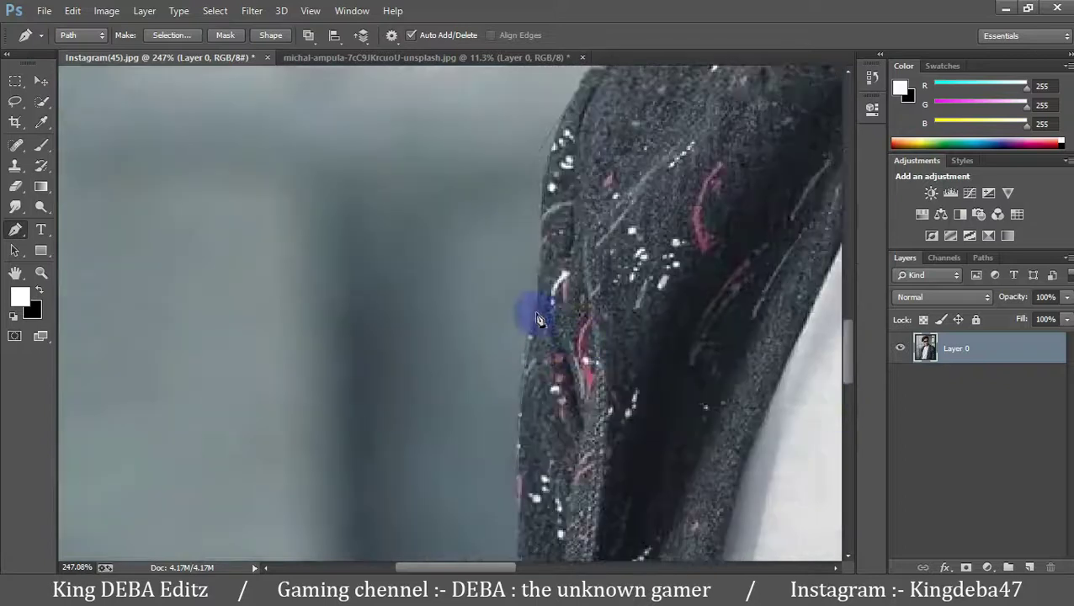
scroll(719, 113, "up", 3)
scroll(701, 242, "up", 3)
scroll(702, 243, "up", 3)
scroll(469, 278, "up", 3)
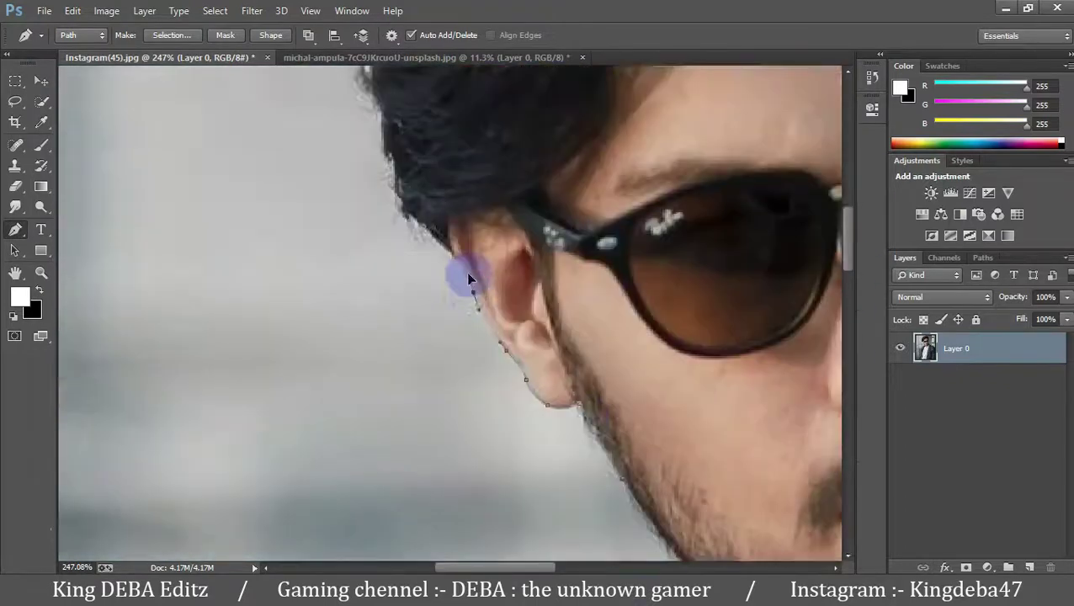
scroll(395, 300, "up", 3)
scroll(655, 359, "right", 5)
scroll(679, 388, "down", 3)
scroll(678, 460, "down", 1)
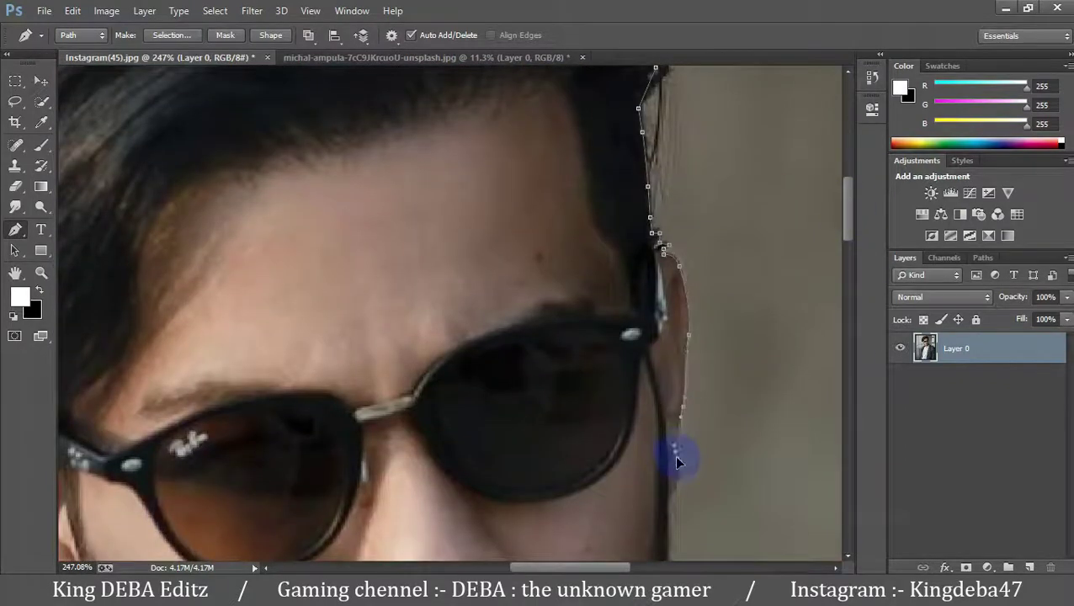
scroll(678, 461, "up", 2)
scroll(618, 497, "down", 3)
scroll(619, 462, "down", 3)
scroll(661, 513, "down", 3)
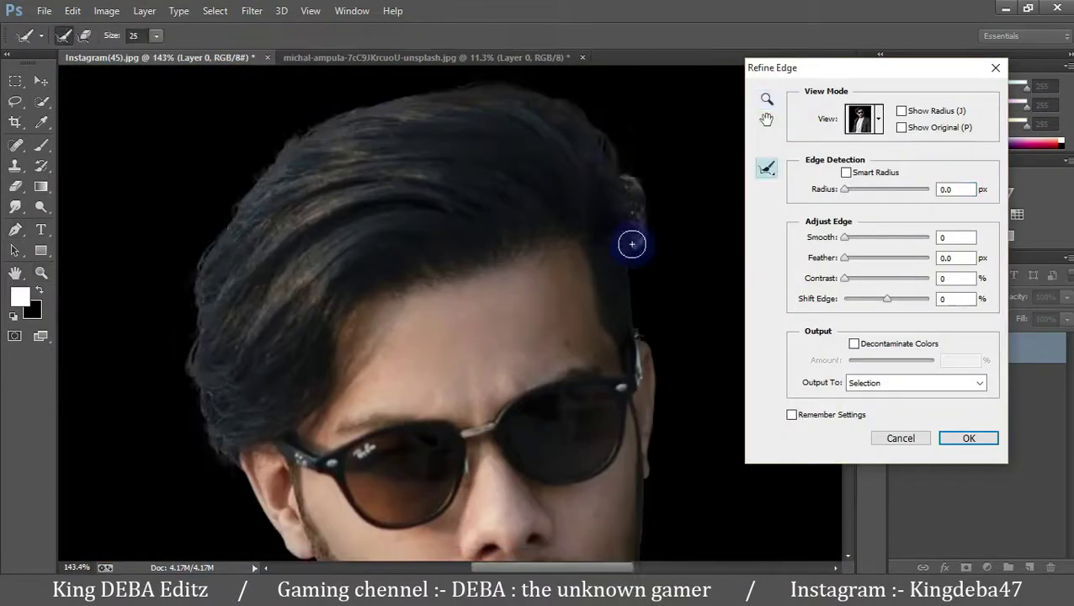
left_click(969, 438)
left_click(965, 567)
Step: Brush-clean the mask along the hair and toggle the layer to check the cut-out
key("b")
left_click_drag(503, 122, 218, 381)
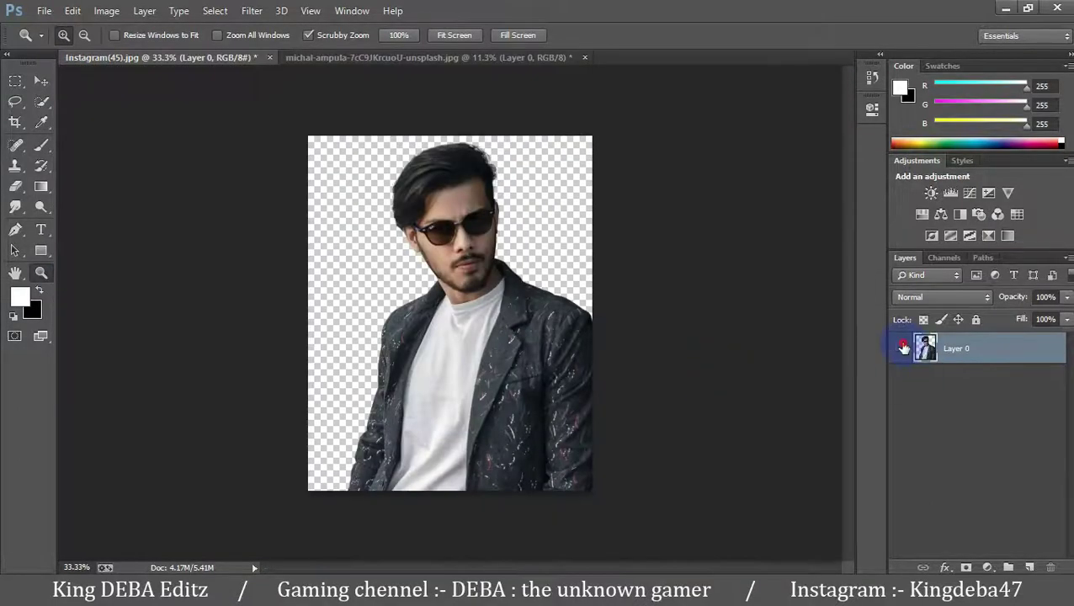
left_click(902, 348)
left_click(902, 348)
left_click(903, 348)
left_click(902, 347)
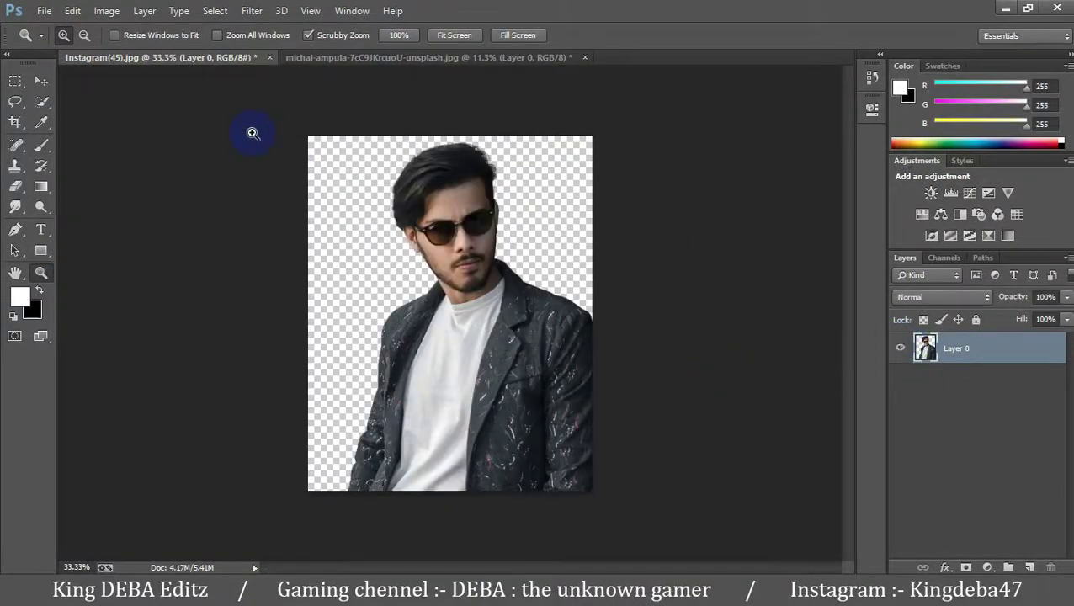
left_click(44, 81)
Step: Drag the cut-out man onto the neon club street photo and resize him with Free Transform
left_click(371, 57)
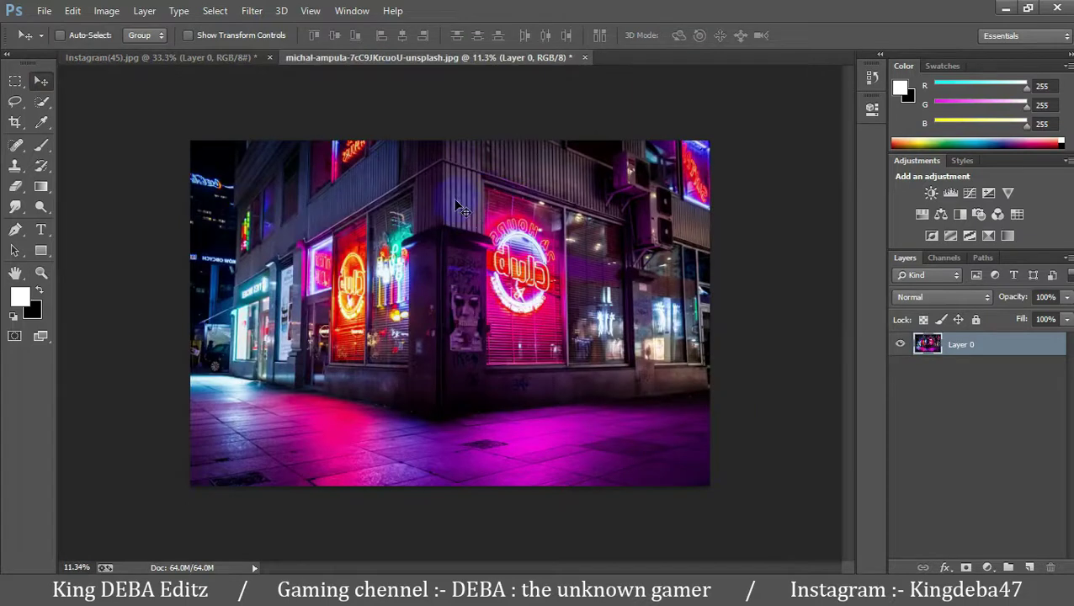
left_click(211, 57)
mouse_move(399, 253)
left_mouse_down()
mouse_move(481, 387)
mouse_move(462, 386)
left_mouse_up()
key("ctrl+t")
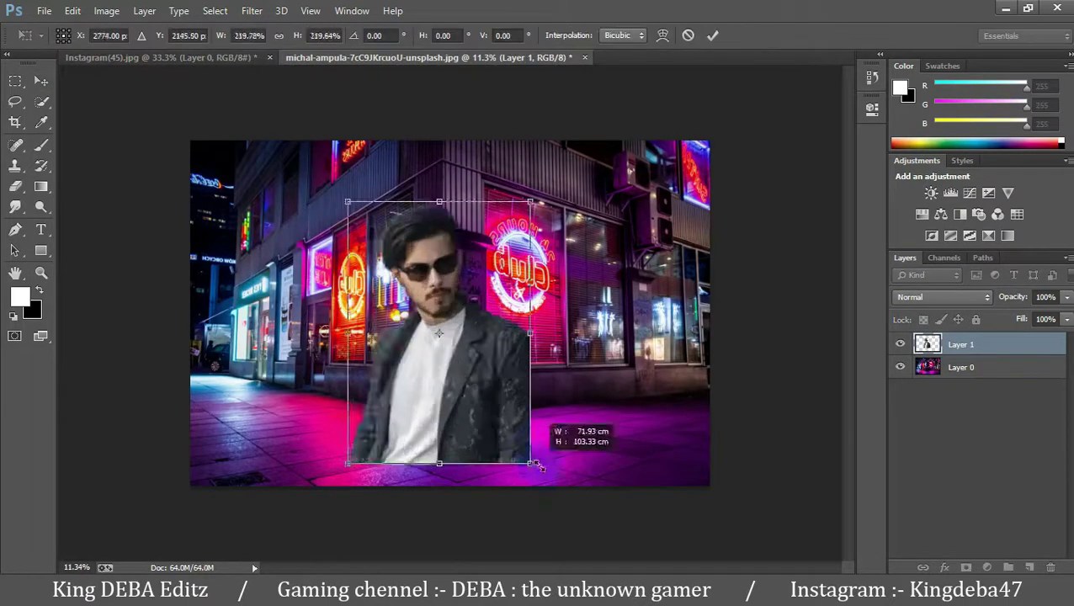
key("Return")
Step: Crop the canvas and zoom out to view the whole composition
key("c")
left_click_drag(706, 305, 659, 315)
key("Return")
key("z")
left_click(652, 376, "alt")
left_click(573, 353)
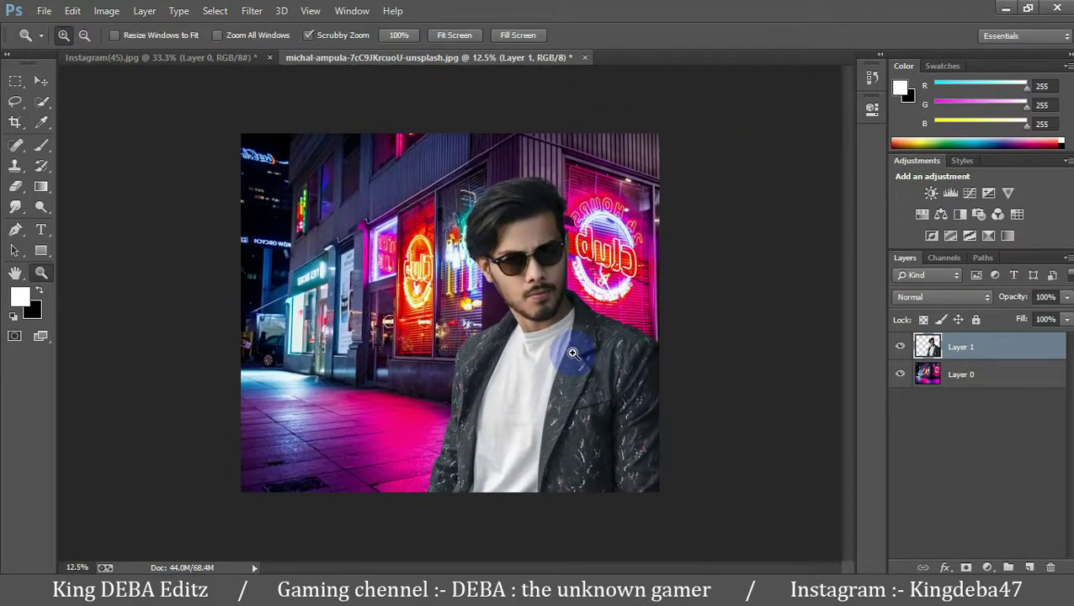
Step: Trim the canvas narrower from the left and name the man's layer 'Subject'
left_click(14, 122)
left_click_drag(215, 282, 252, 303)
key("Return")
key("z")
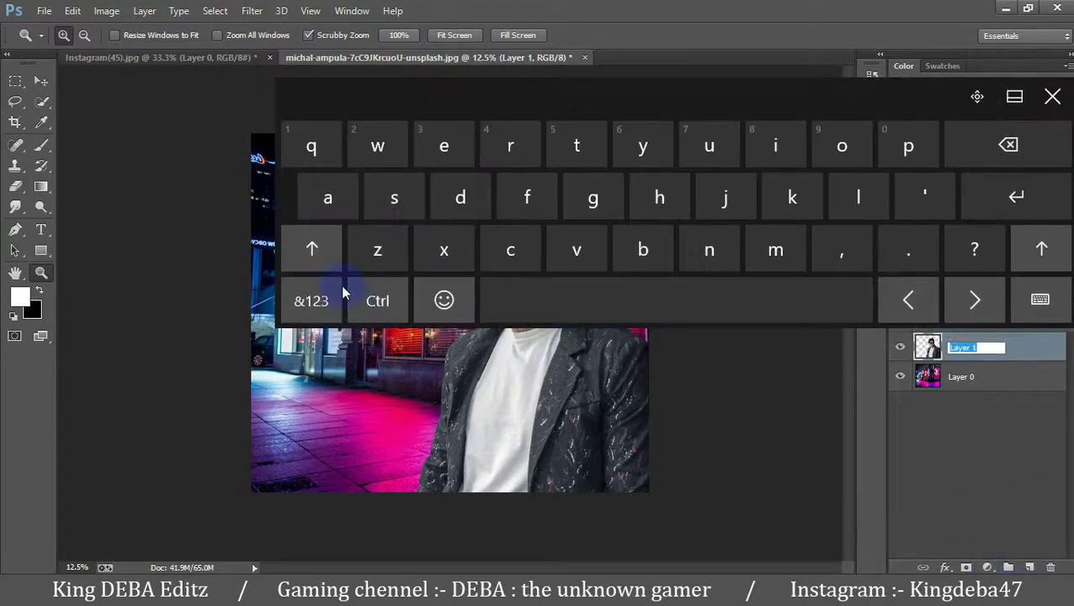
type("Subject")
key("Return")
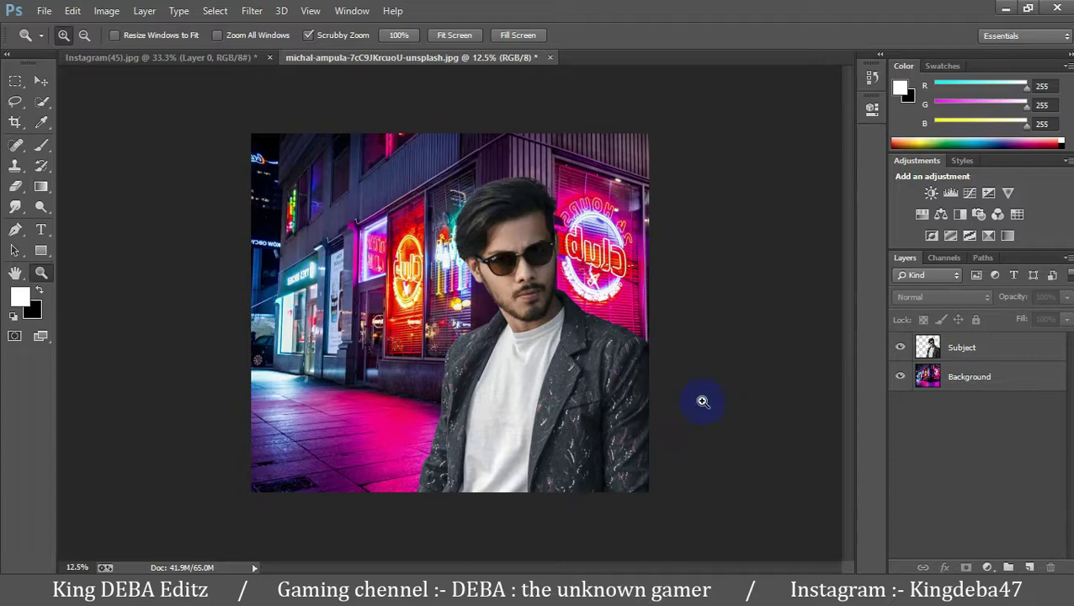
Step: Darken the Subject with a lowered Curves adjustment and -0.61 Exposure, then select Background
left_click(984, 358)
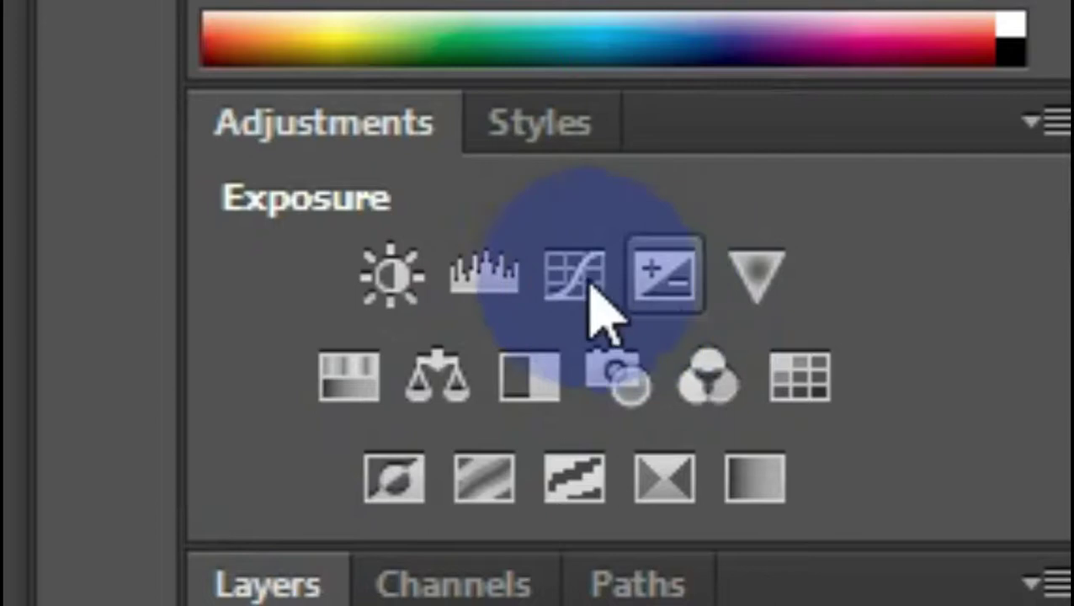
left_click(971, 193)
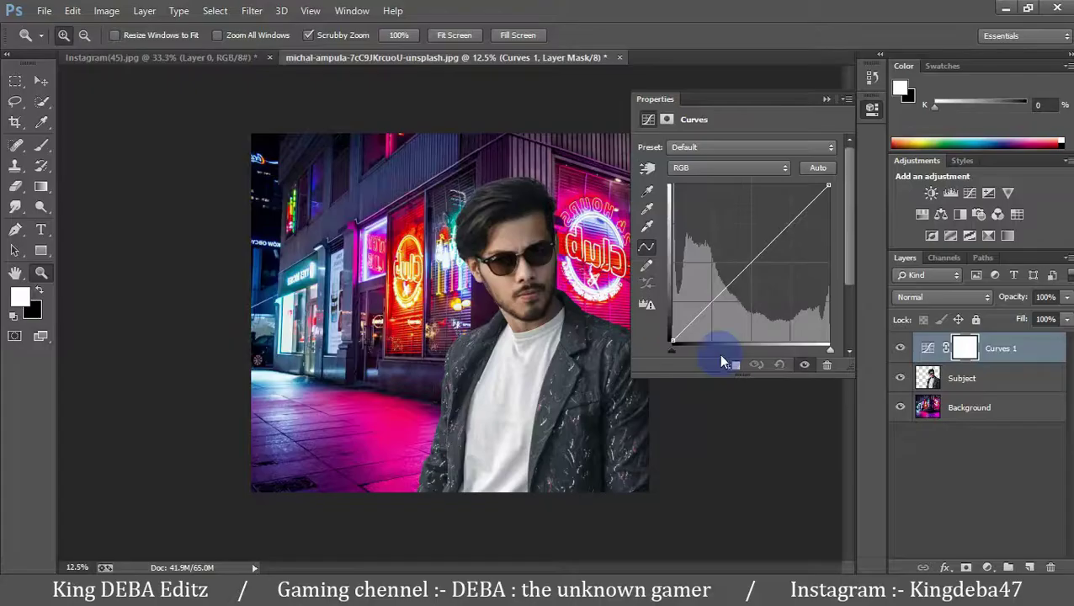
left_click_drag(757, 256, 765, 271)
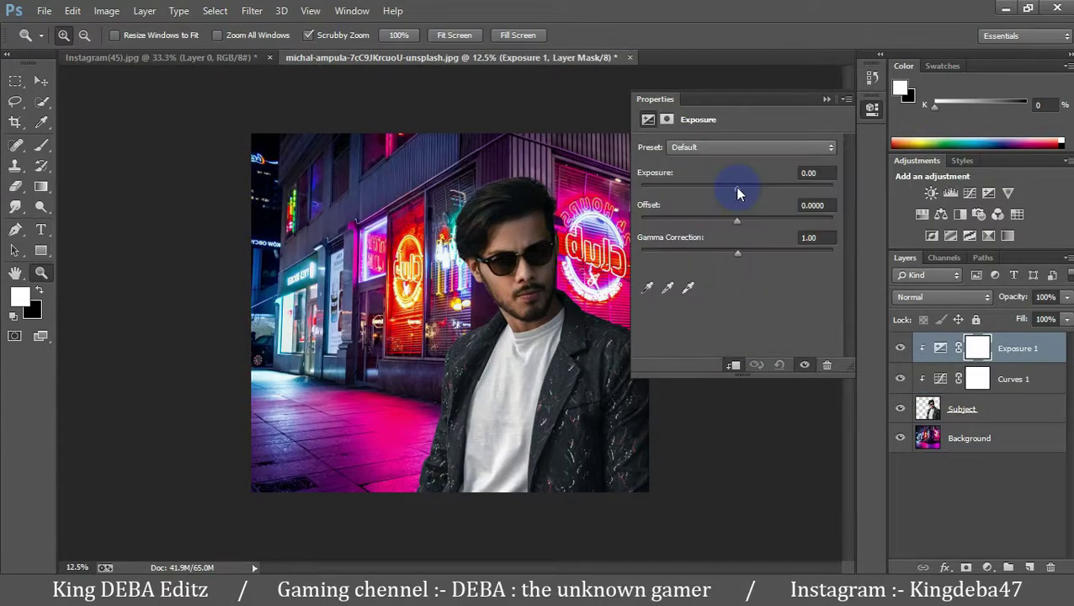
left_click_drag(734, 186, 724, 191)
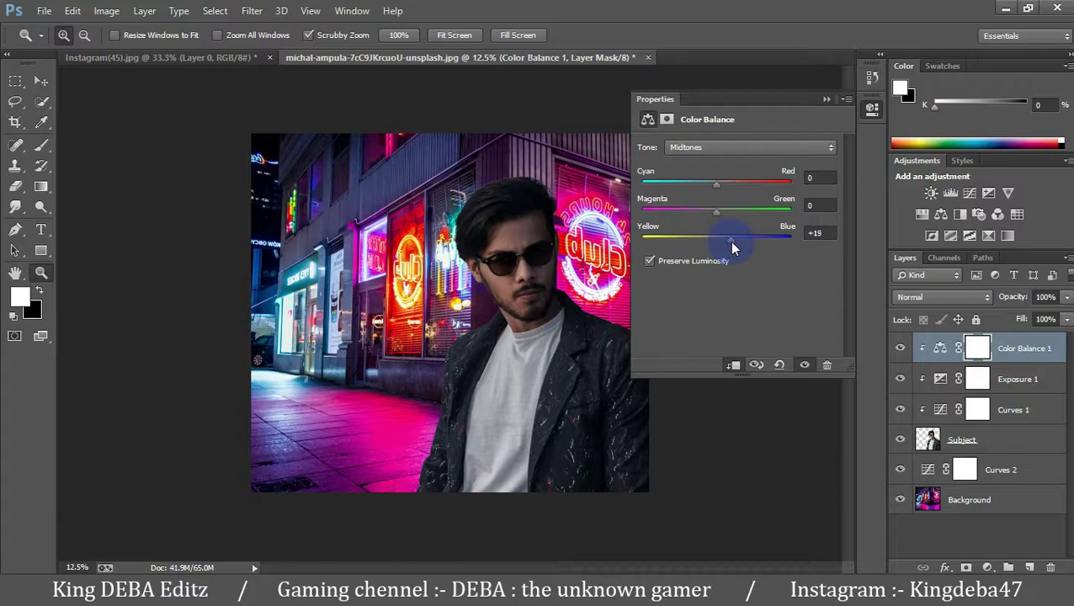
left_click(636, 345)
left_click_drag(637, 344, 609, 346)
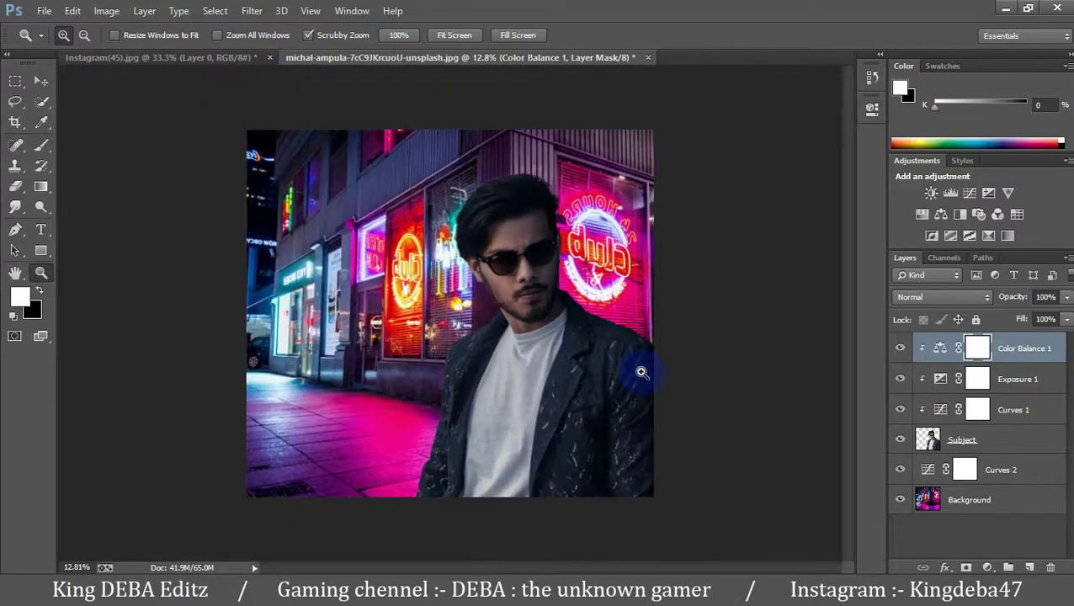
left_click(951, 500)
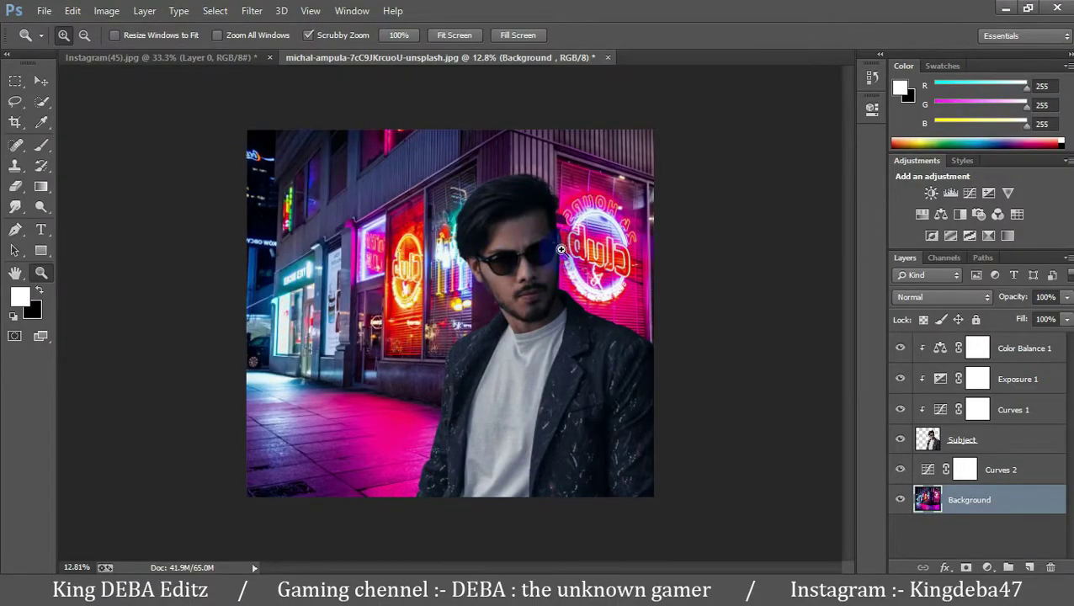
Step: Add a magenta fill with an inverted mask painted over the club sign, moved to the top
left_click(987, 568)
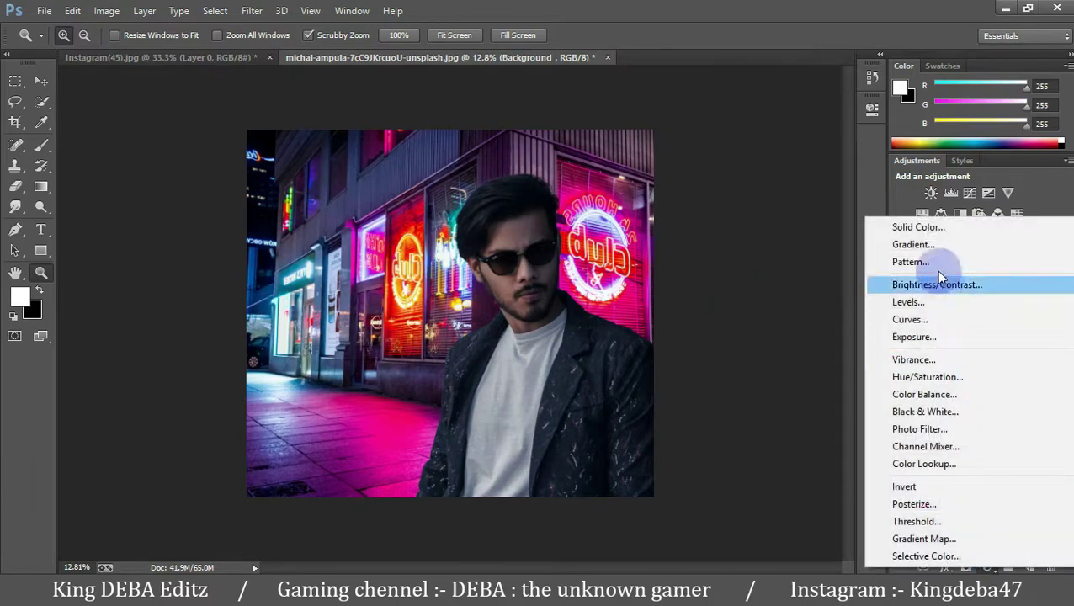
left_click(918, 229)
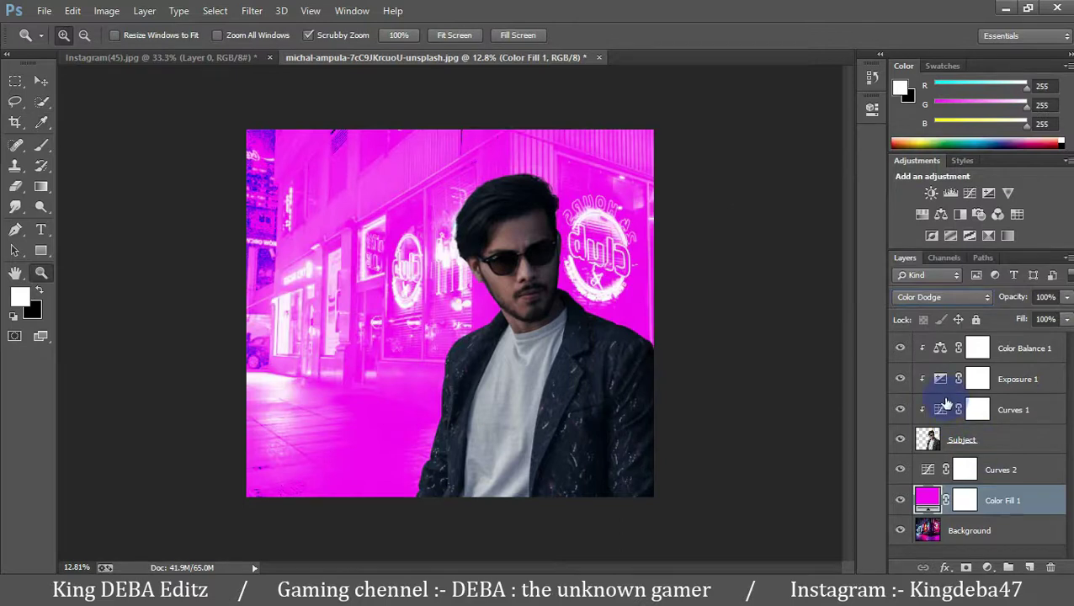
left_click(962, 501)
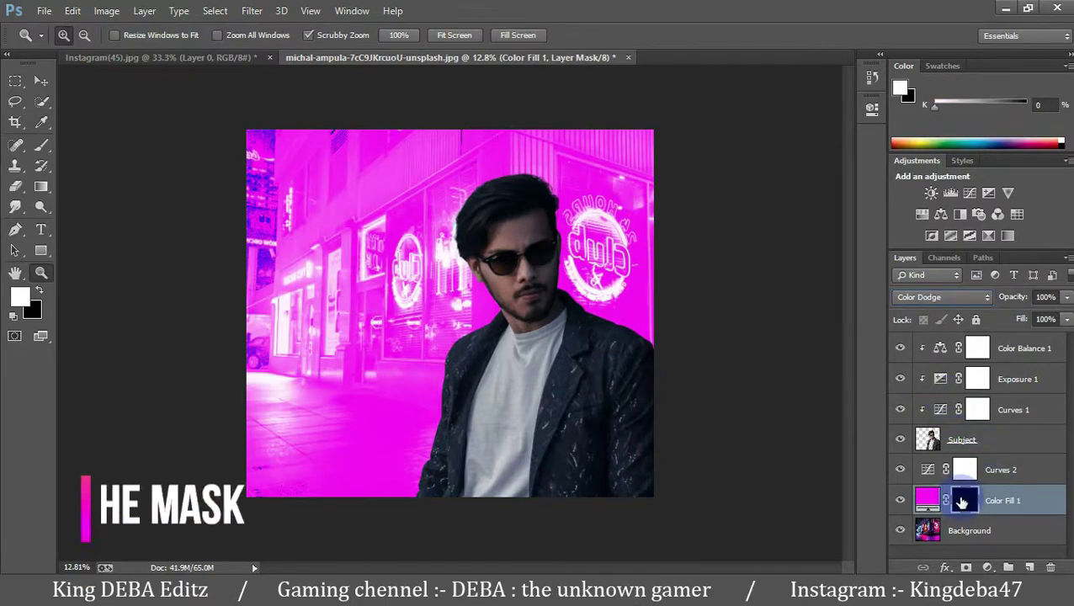
key("ctrl+i")
key("b")
left_click_drag(586, 240, 612, 293)
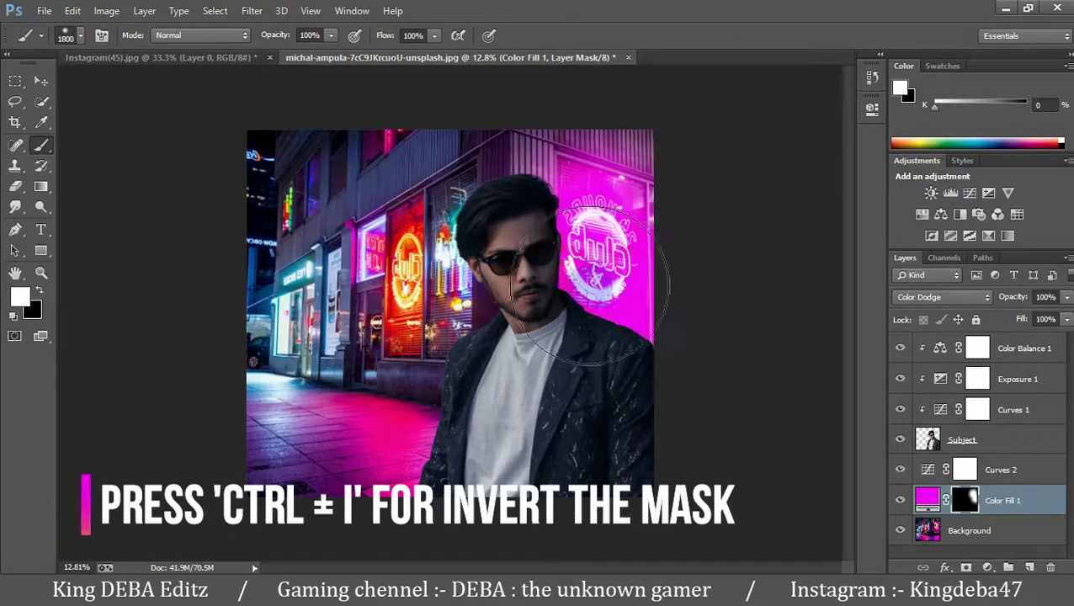
left_click_drag(1002, 500, 958, 337)
Step: Add a second solid fill in bluer cyan, blended as Linear Dodge (Add)
left_click(988, 567)
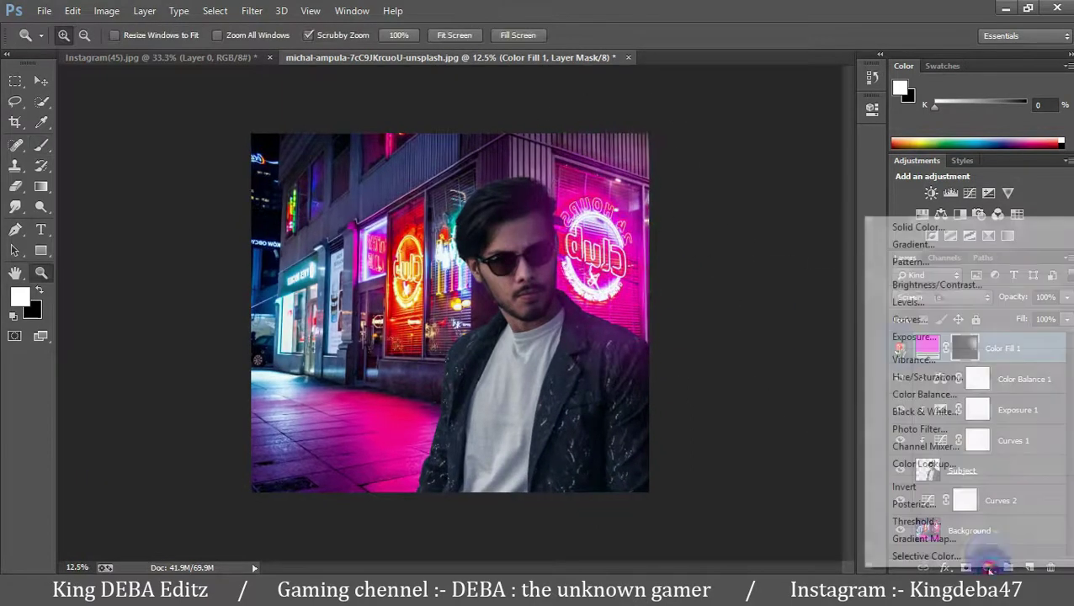
left_click(926, 231)
left_click_drag(832, 282, 833, 268)
left_click(966, 167)
left_click(940, 297)
left_click(909, 168)
Step: Invert the cyan mask and paint glow into the shop window and left street, with the man visible
left_click(965, 348)
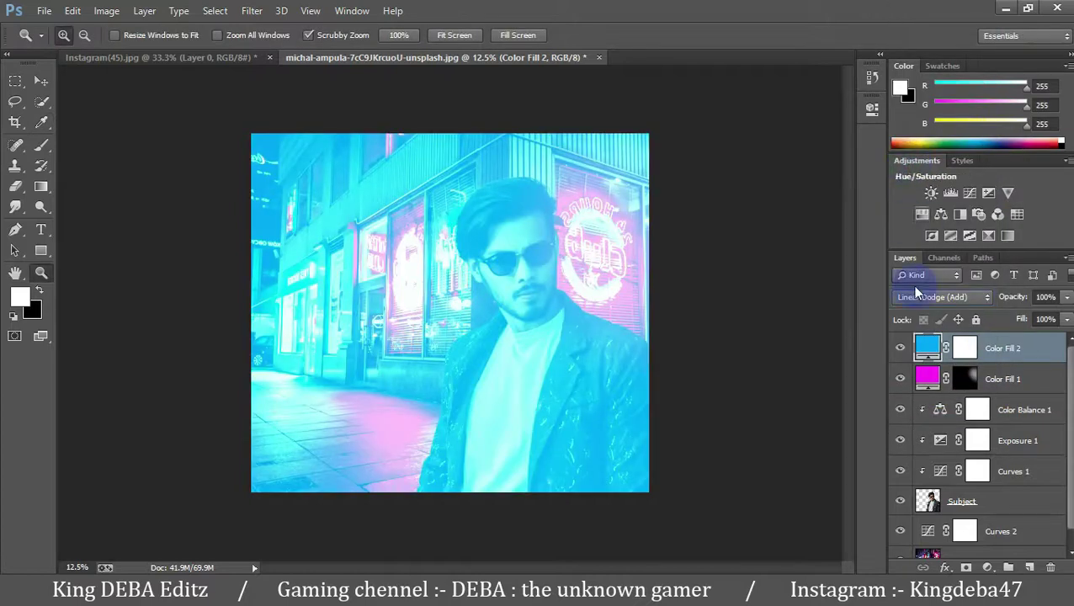
key("ctrl+i")
key("b")
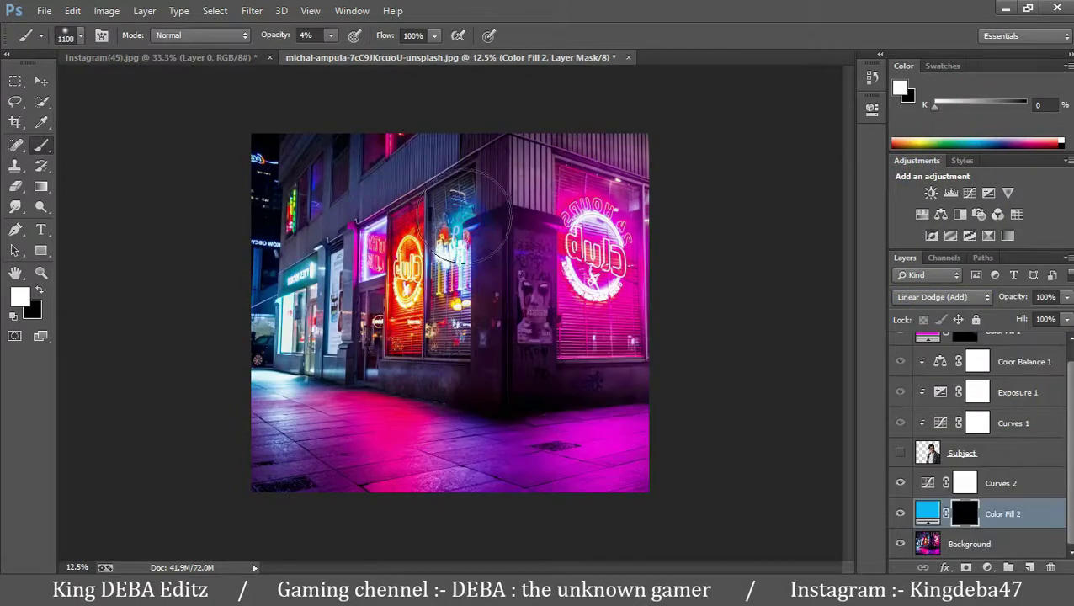
left_click_drag(464, 212, 459, 231)
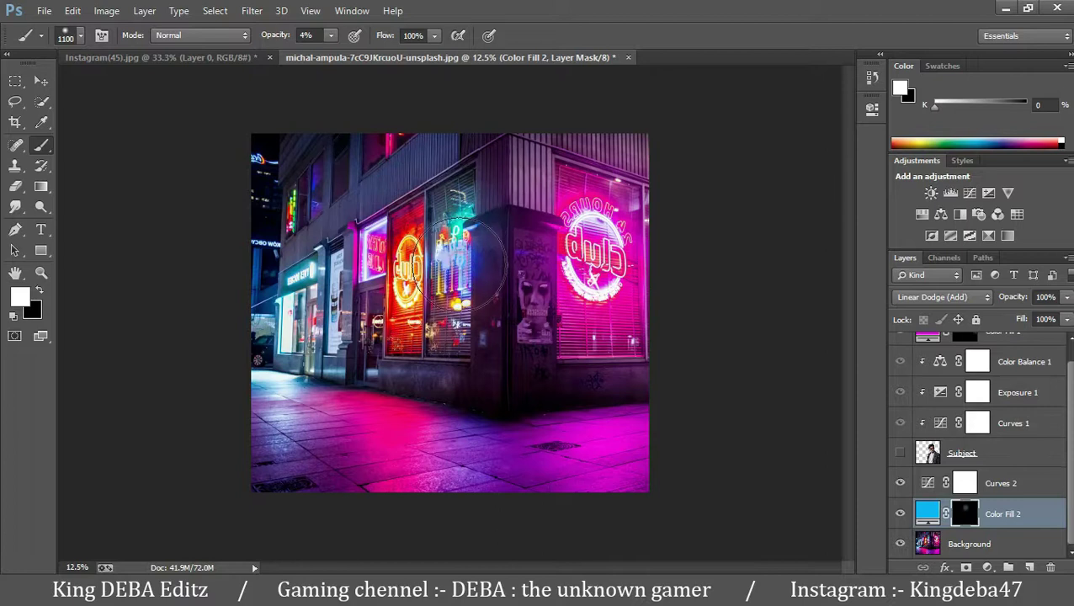
left_click(899, 453)
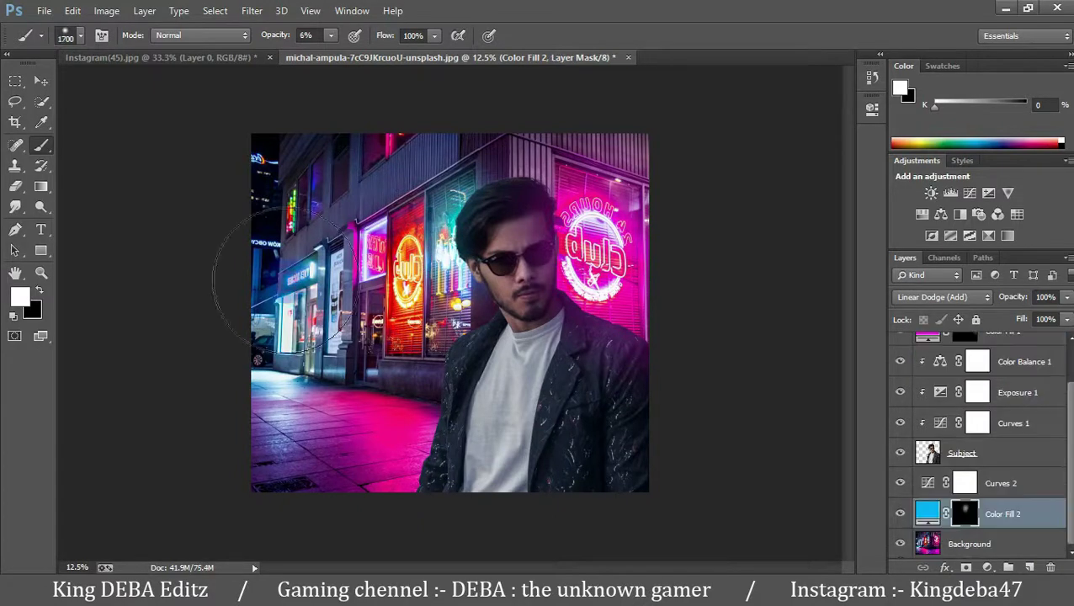
mouse_move(267, 385)
left_mouse_down()
mouse_move(215, 372)
mouse_move(252, 252)
mouse_move(311, 267)
left_mouse_up()
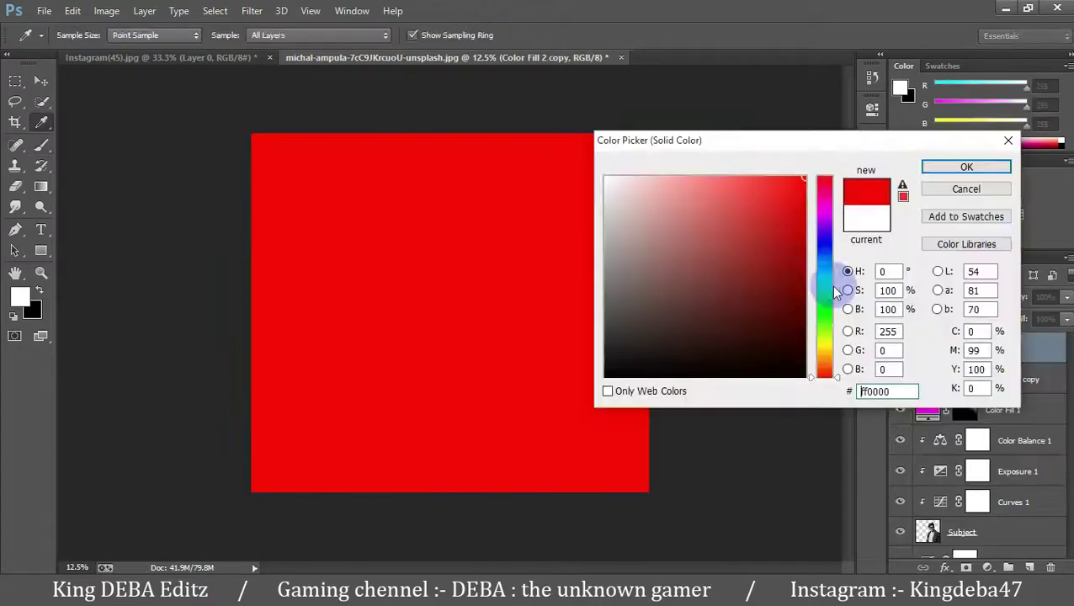
Step: Make an orange fill glow on the left neon sign and spread pink glow across the pavement
left_click(830, 362)
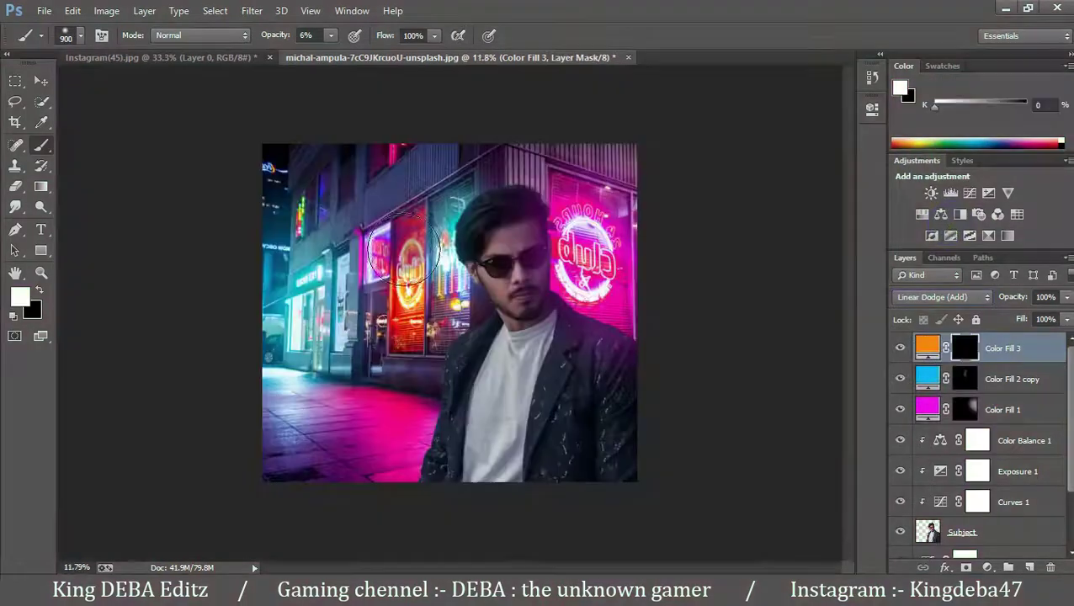
left_click_drag(404, 246, 402, 337)
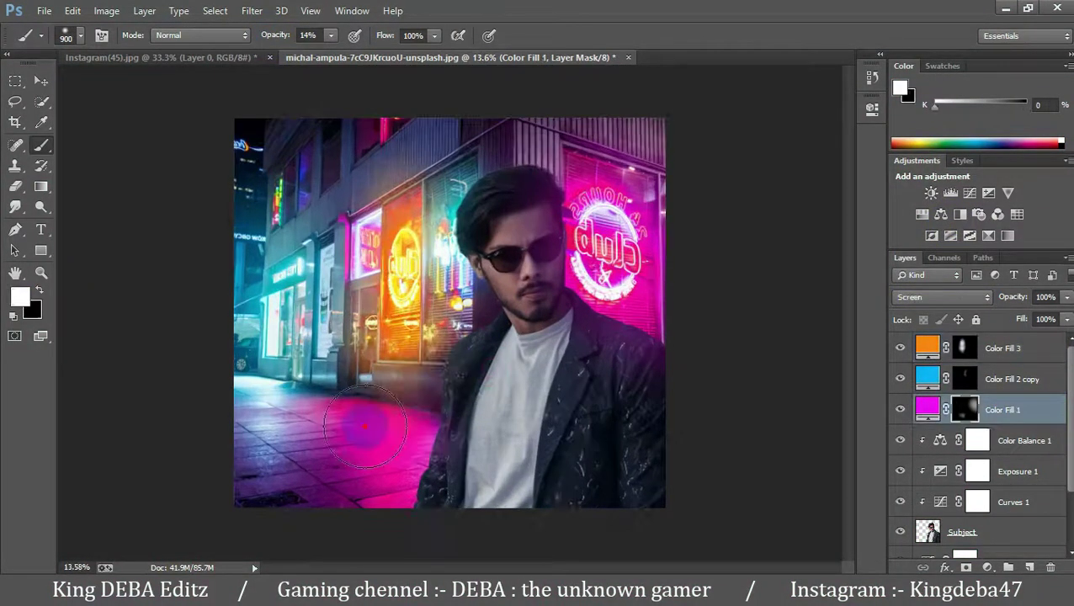
left_click_drag(364, 427, 373, 512)
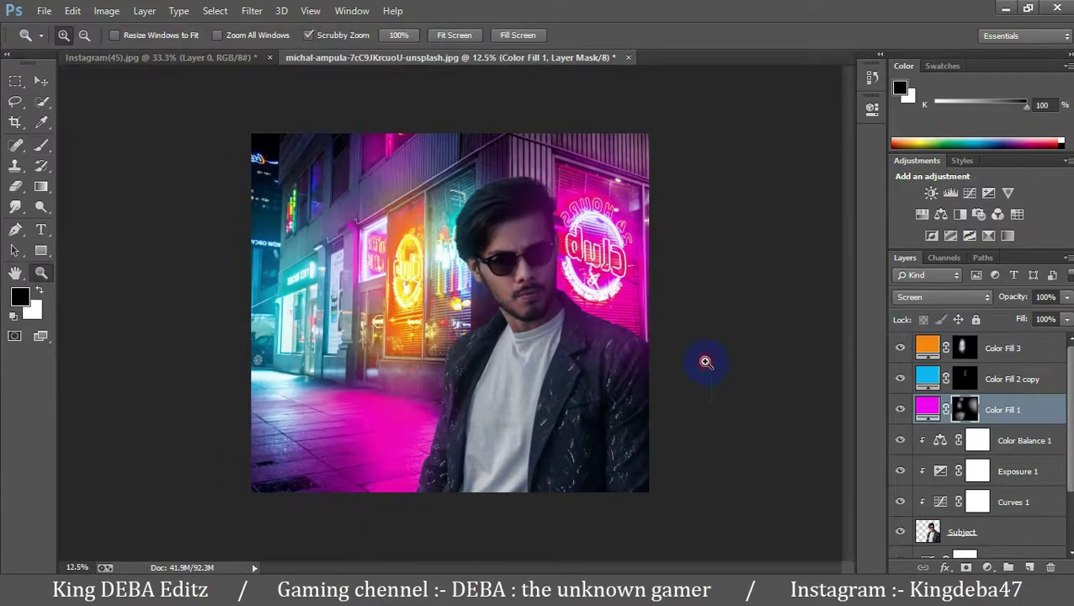
left_click(705, 362)
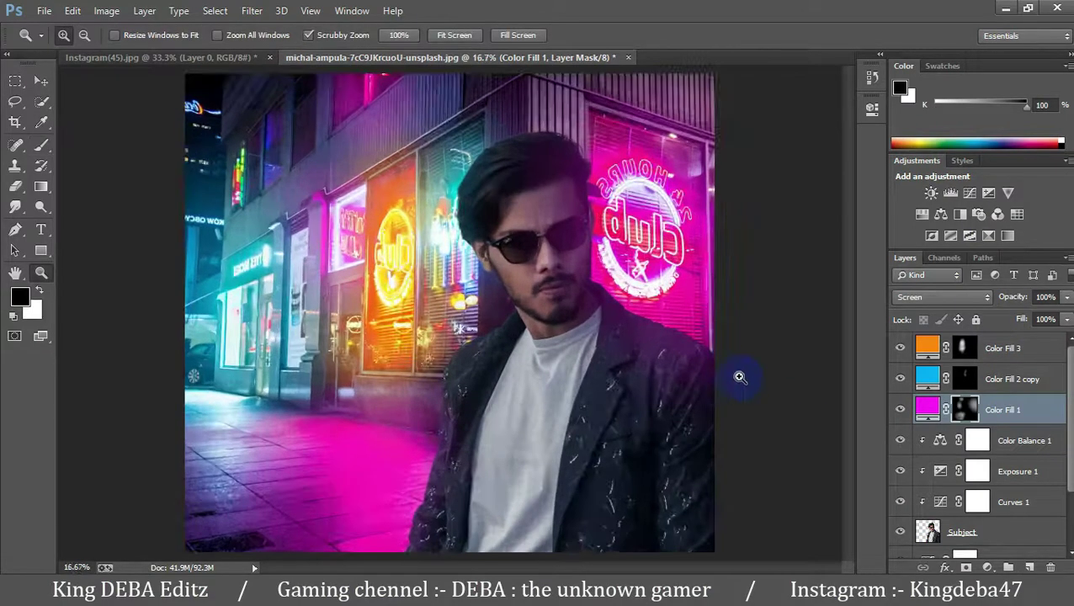
Step: Duplicate the pink fill without its mask, clip it to Subject, and split its Blend If slider
key("ctrl+j")
left_click(872, 108)
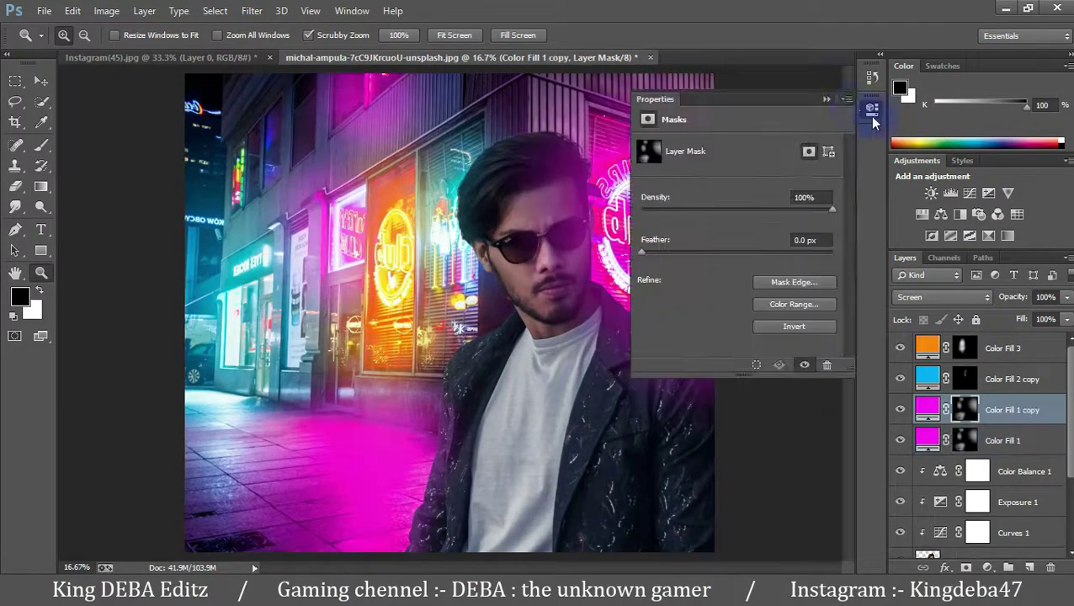
left_click(826, 99)
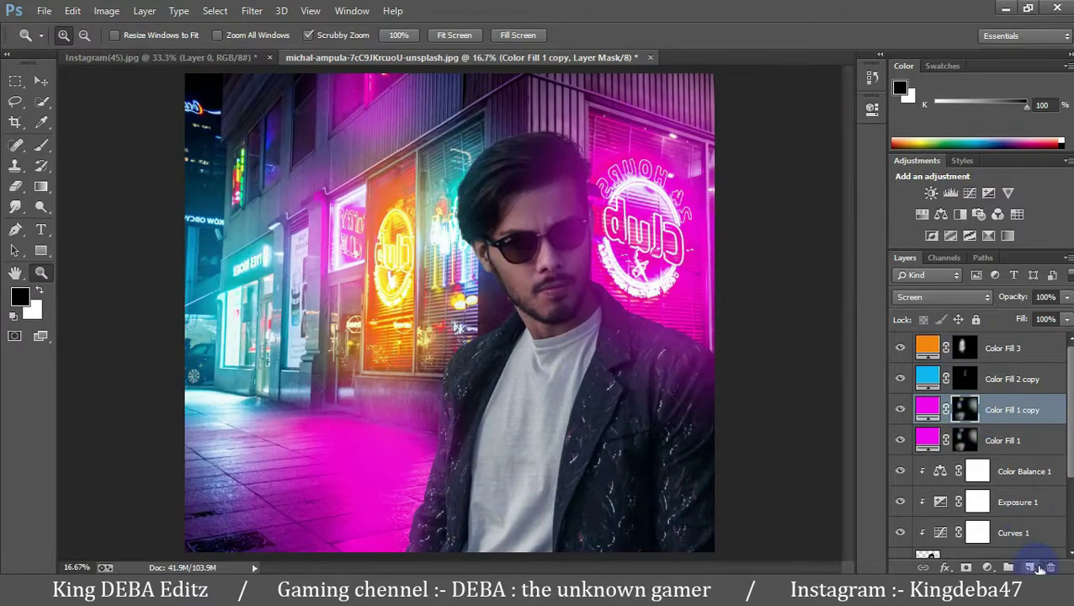
left_click_drag(1037, 569, 1050, 568)
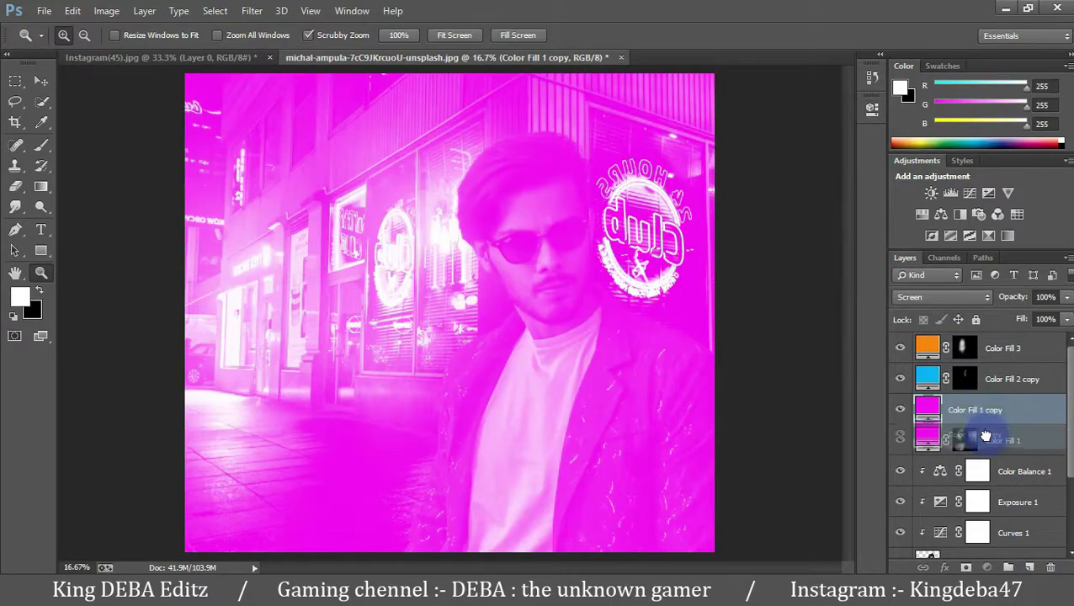
left_click_drag(982, 410, 983, 451)
left_click(981, 456, "alt")
double_click(1044, 440)
left_click_drag(199, 478, 227, 478)
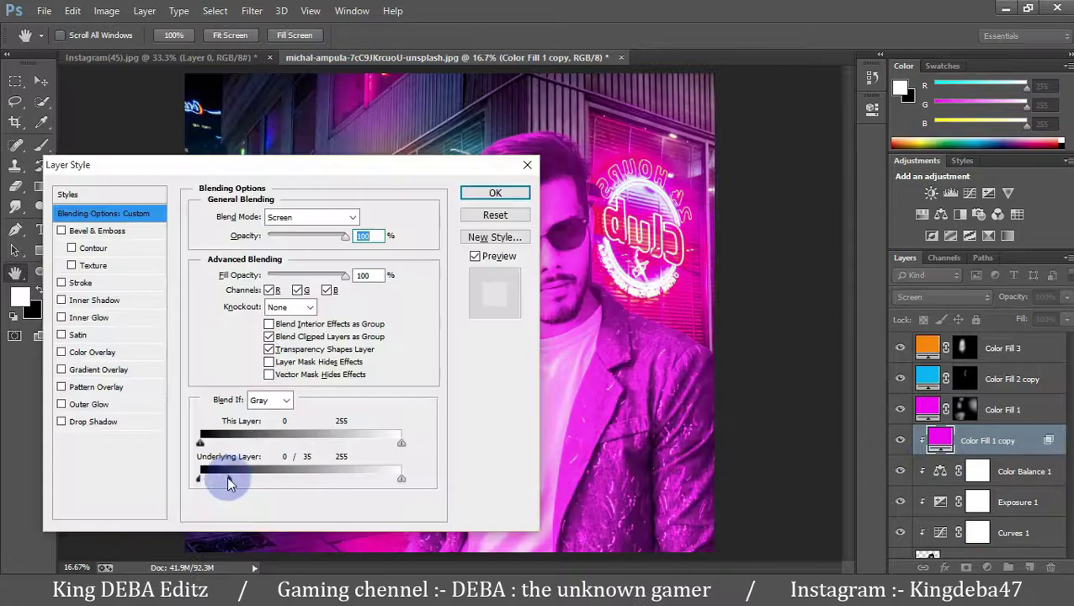
left_click(495, 193)
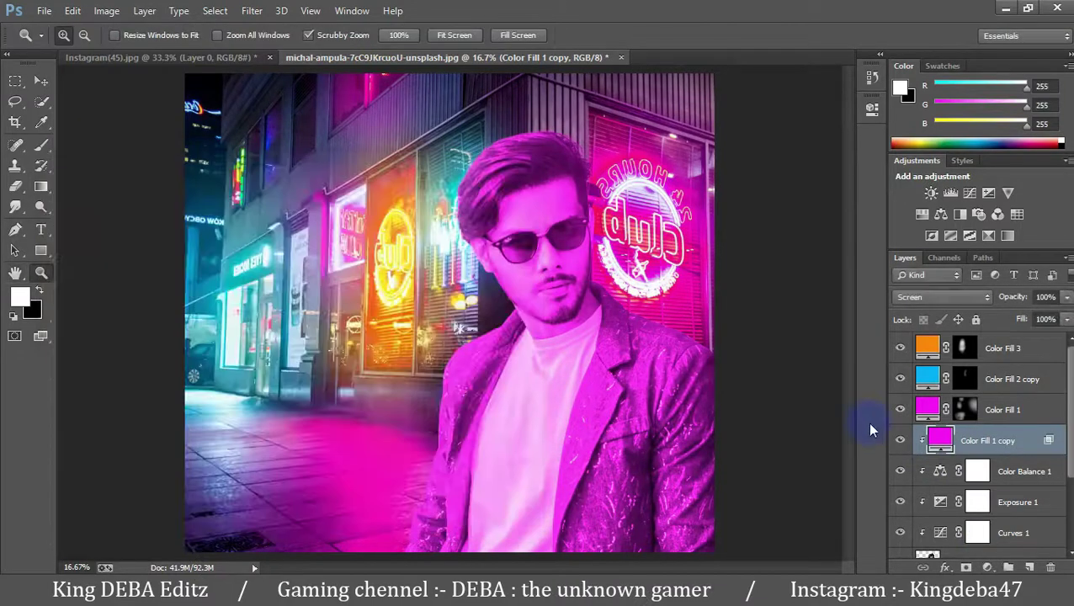
Step: Give the pink copy a black mask and paint white pink light on the man's edge by the sign
left_click(967, 567)
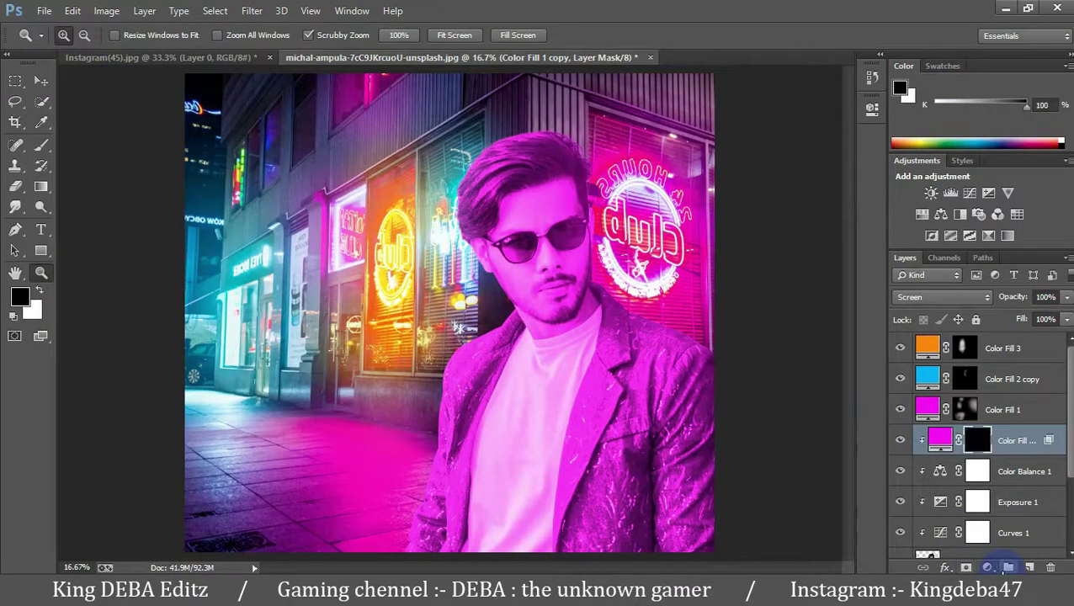
left_click(42, 147)
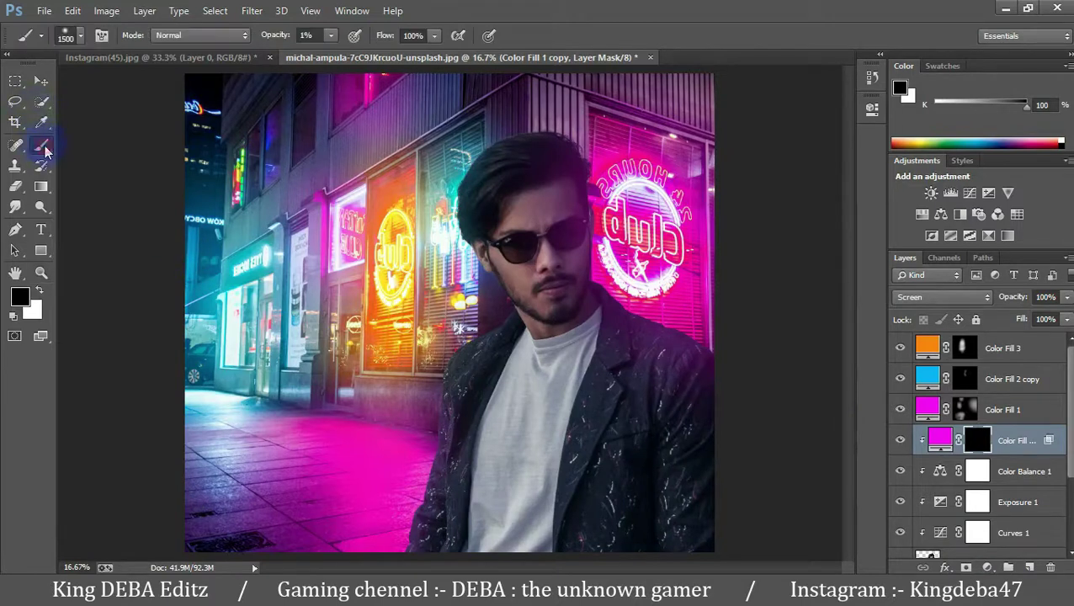
key("z")
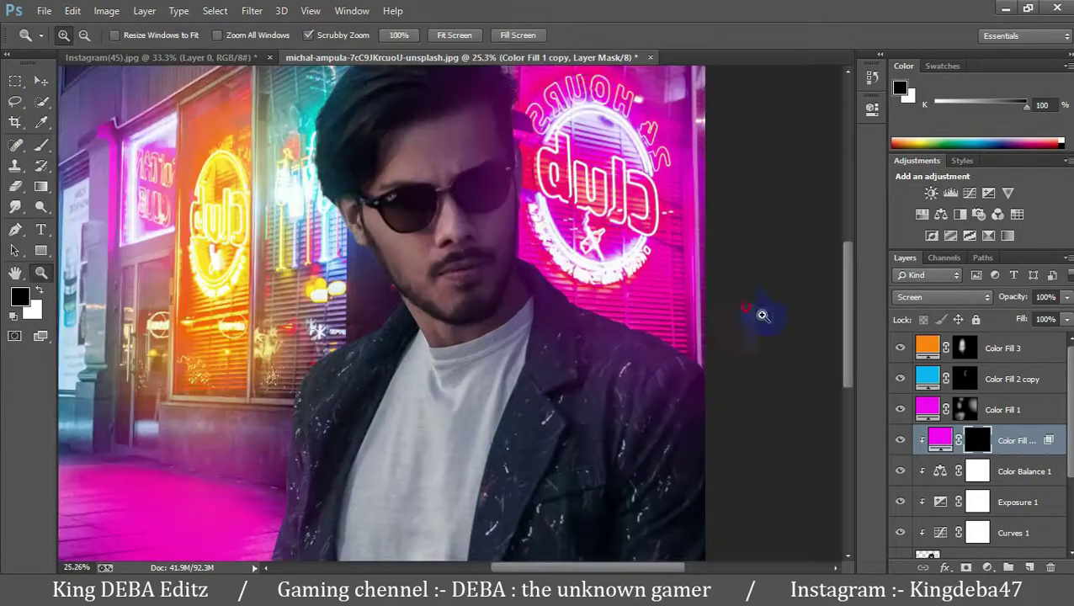
mouse_move(748, 305)
left_mouse_down()
mouse_move(786, 328)
mouse_move(846, 305)
left_mouse_up()
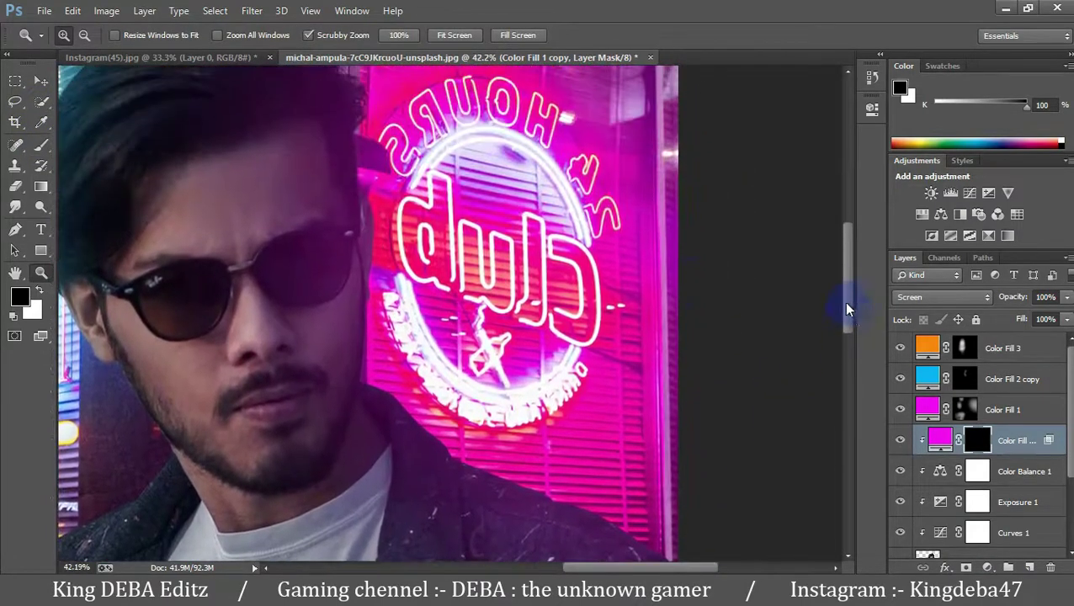
key("b")
scroll(719, 401, "down", 5)
key("x")
scroll(719, 400, "down", 3)
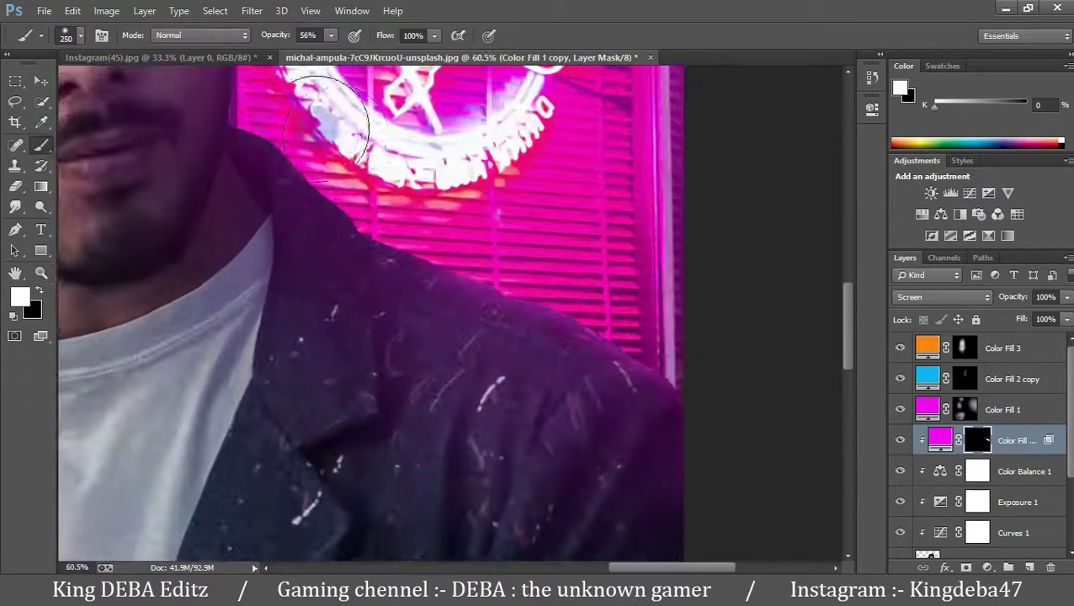
scroll(287, 337, "up", 3)
left_click_drag(278, 252, 287, 370)
scroll(286, 370, "down", 3)
scroll(286, 370, "up", 5)
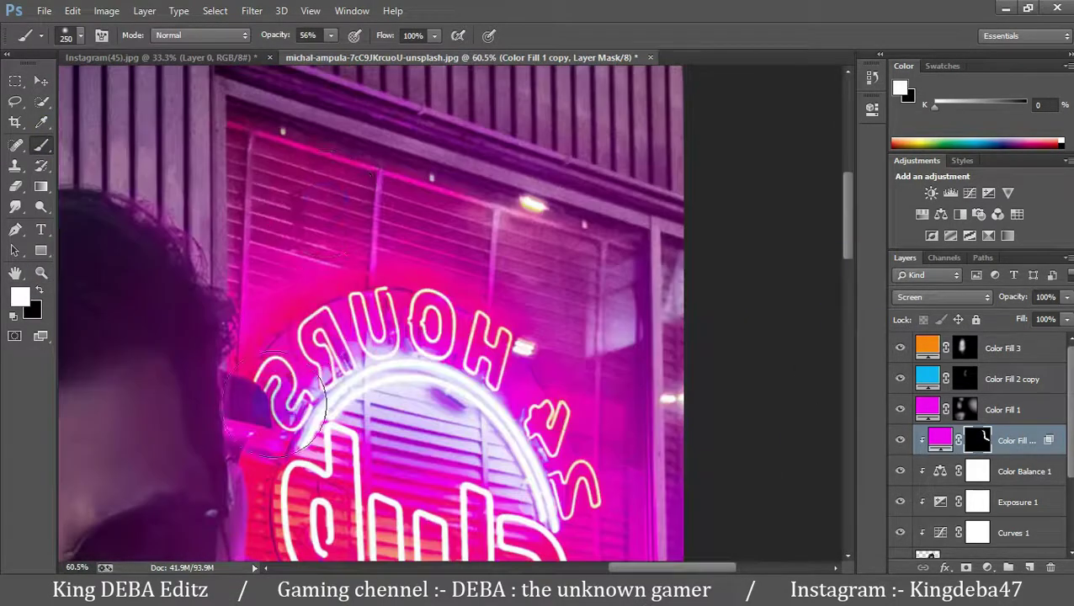
key("z")
scroll(259, 168, "down", 3)
key("alt+bracketright")
key("alt+bracketright")
scroll(258, 168, "up", 3)
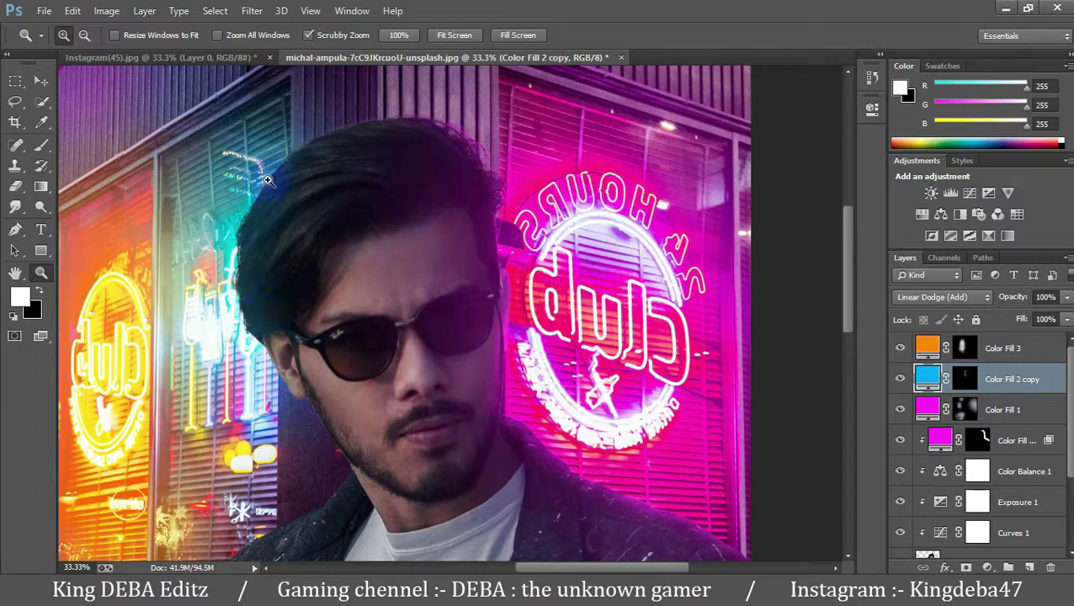
Step: Paint cyan glow along the man's left hair and duplicate the orange Color Fill 3 layer
scroll(325, 313, "down", 3)
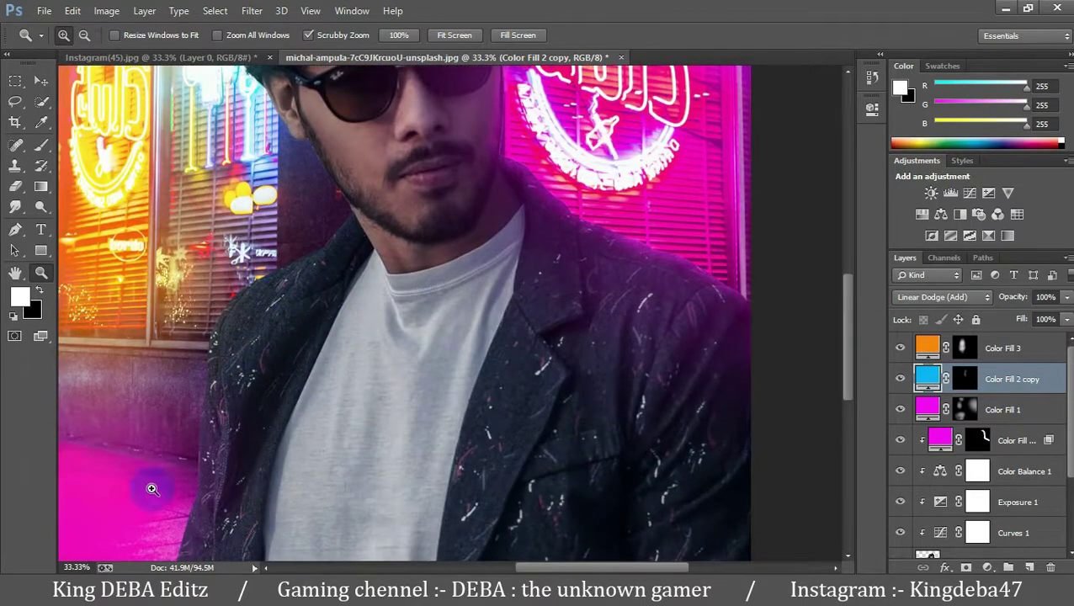
left_click_drag(848, 377, 849, 319)
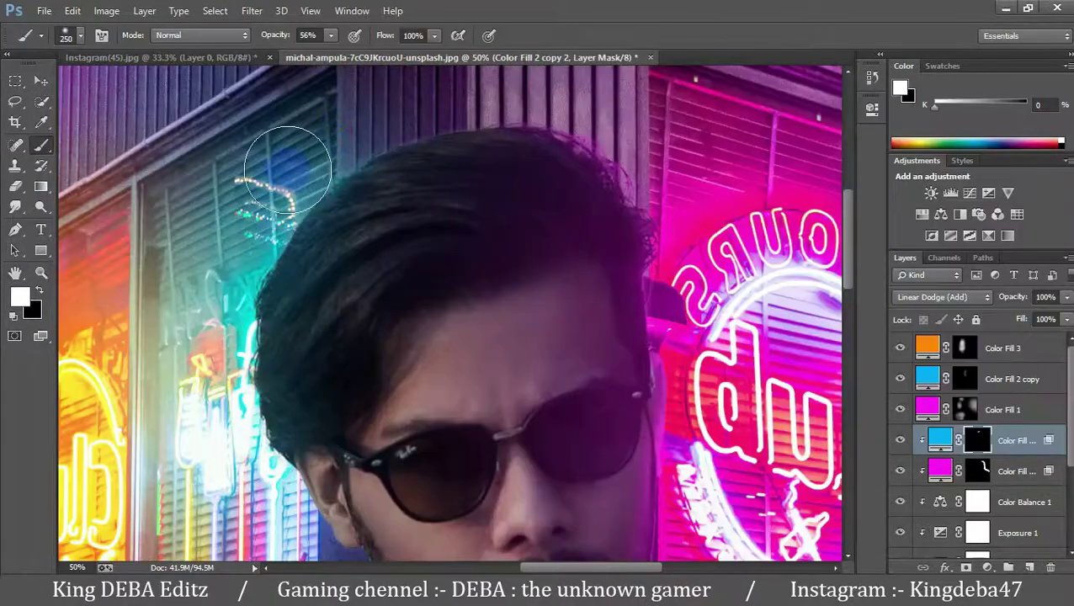
mouse_move(288, 169)
left_mouse_down()
mouse_move(237, 232)
mouse_move(267, 505)
left_mouse_up()
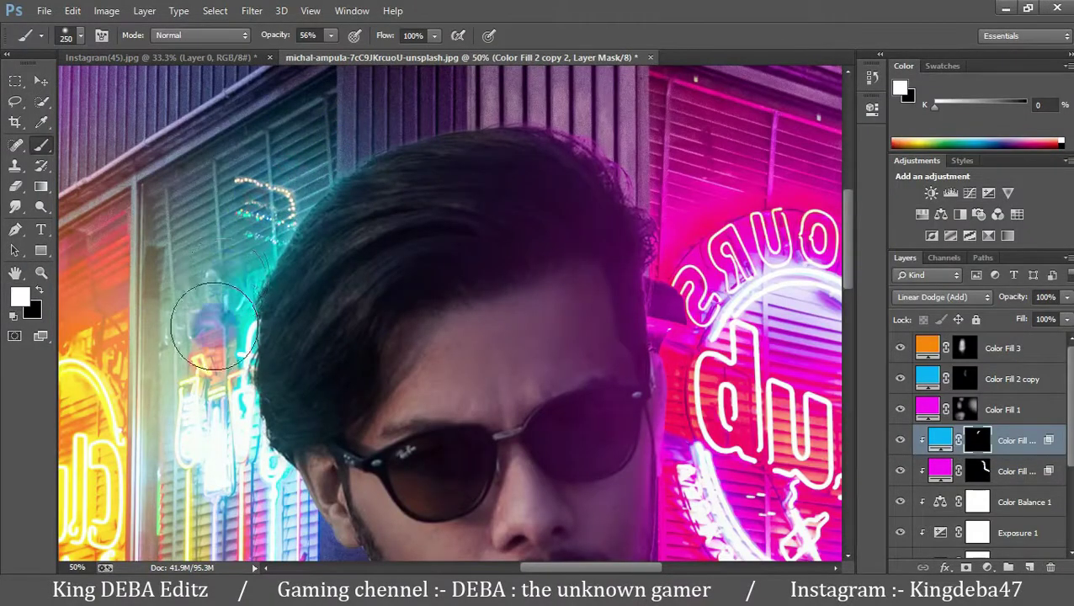
scroll(268, 505, "down", 3)
key("ctrl+j")
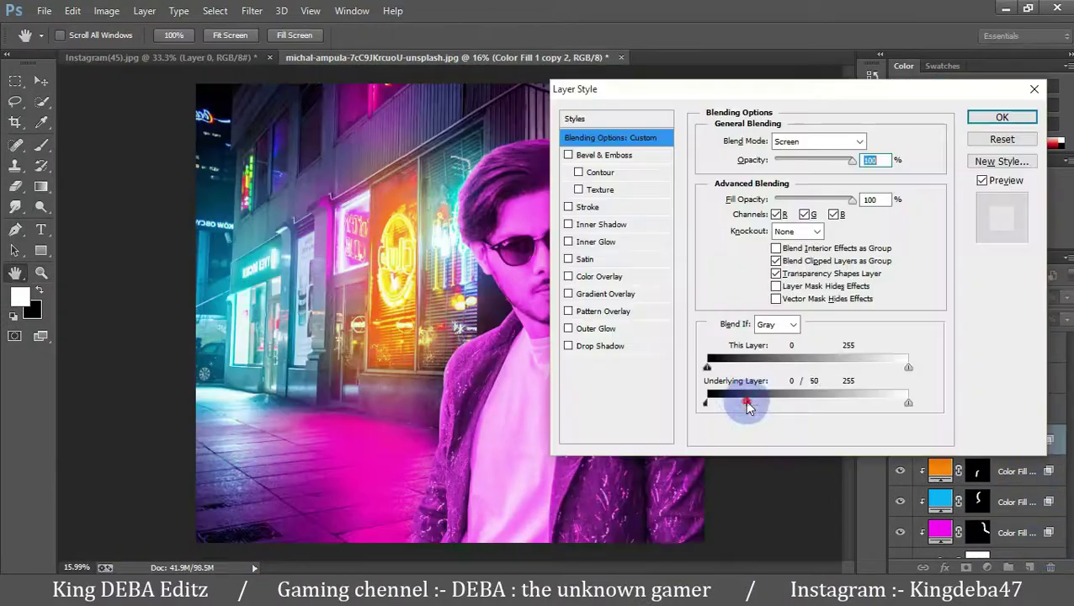
Step: Limit glow to brighter areas with Blend If, max a clipped Exposure, and paint magenta by the club sign
left_click_drag(743, 401, 764, 403)
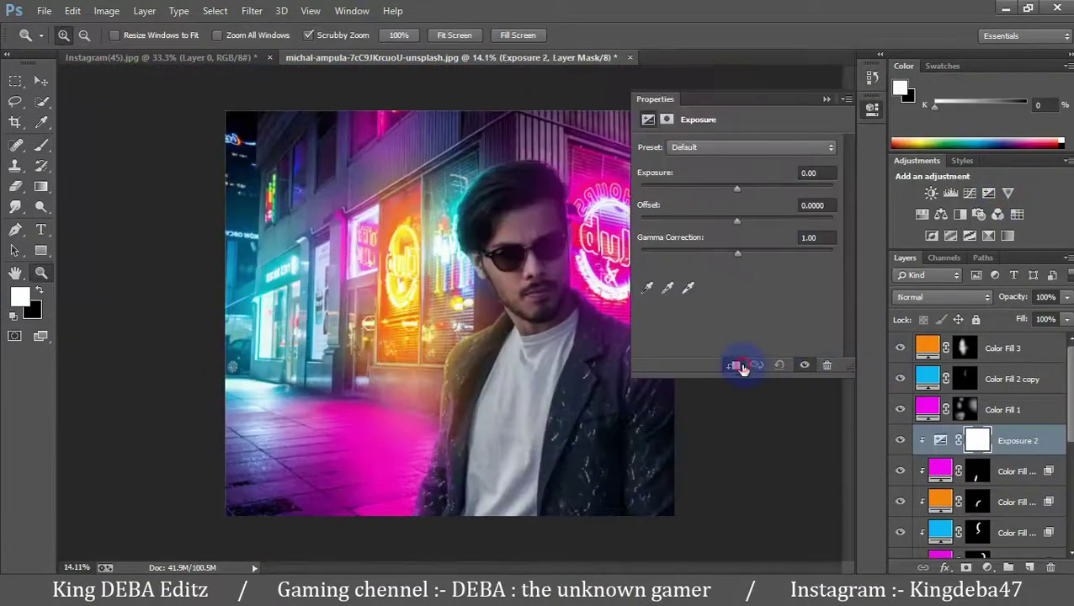
left_click_drag(736, 190, 849, 199)
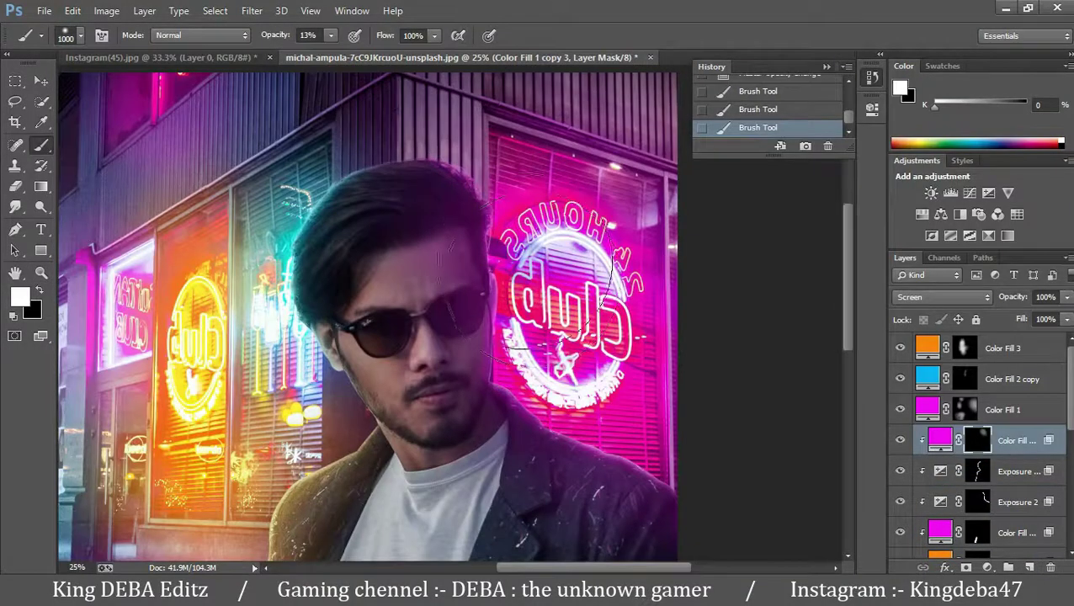
mouse_move(539, 320)
left_mouse_down()
mouse_move(580, 379)
mouse_move(648, 421)
left_mouse_up()
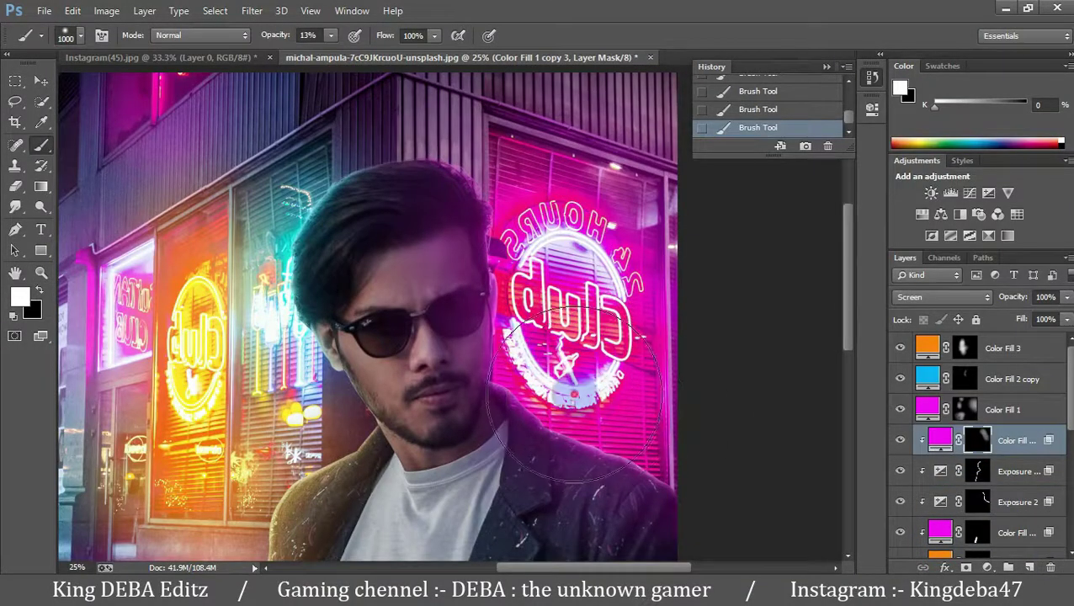
scroll(707, 484, "down", 3)
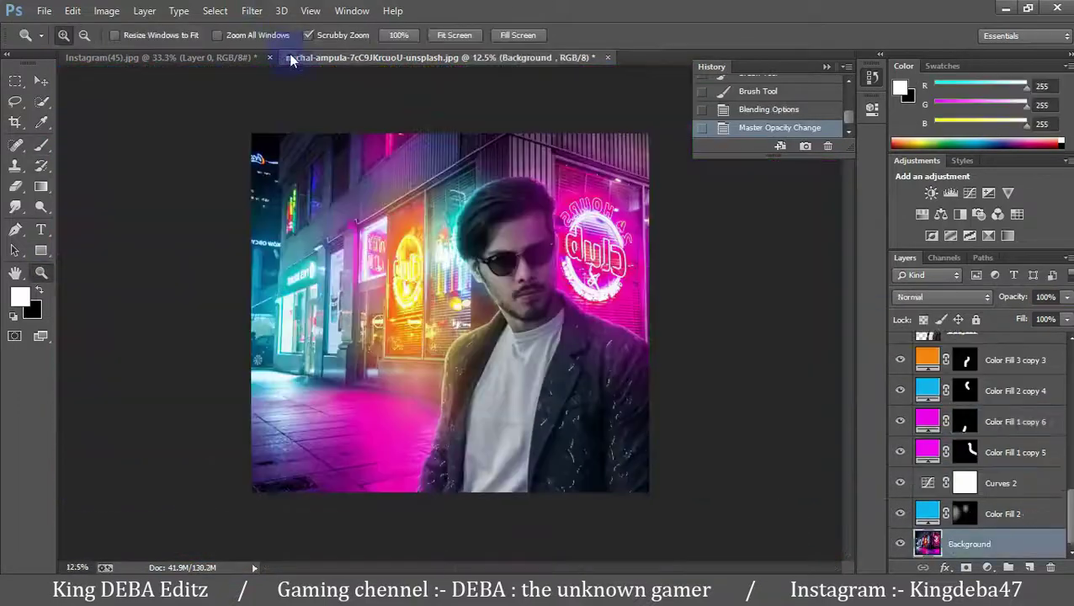
Step: Apply a Tilt-Shift blur to soften the street background
left_click(252, 10)
mouse_move(260, 184)
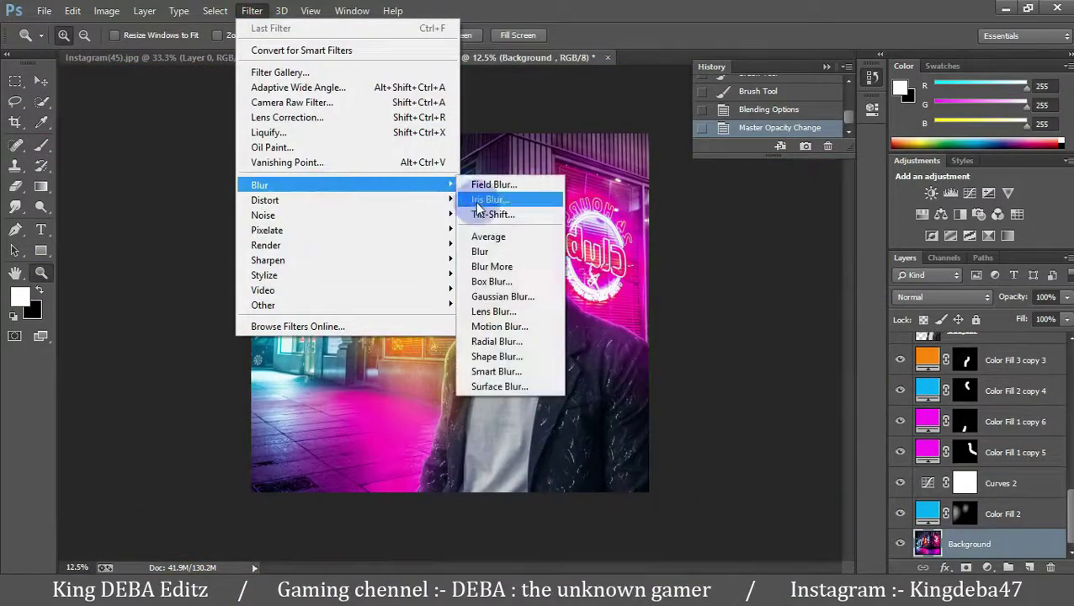
left_click(477, 214)
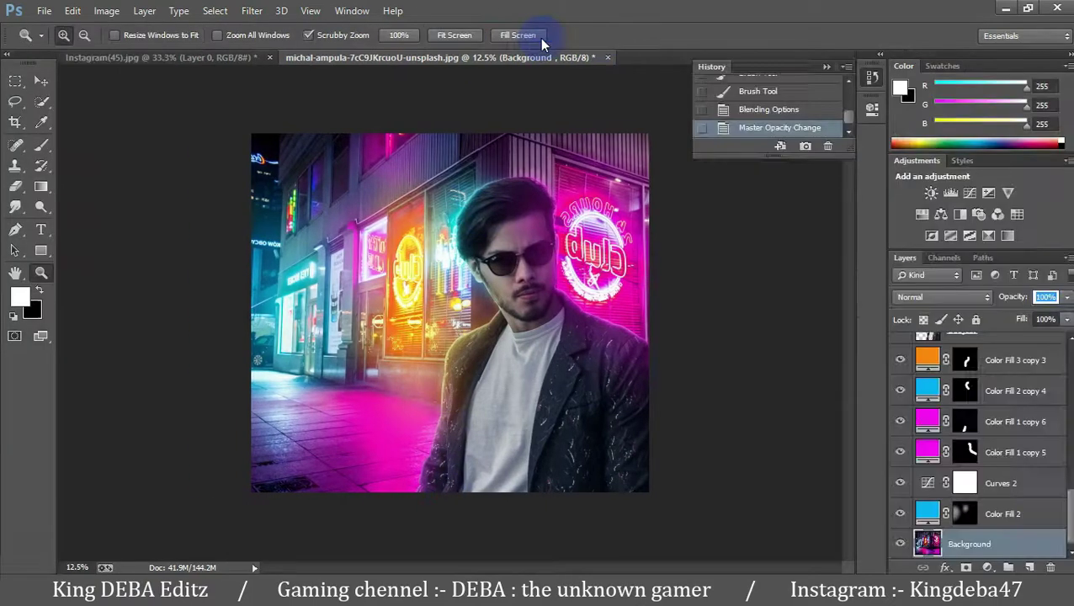
left_click(1023, 476)
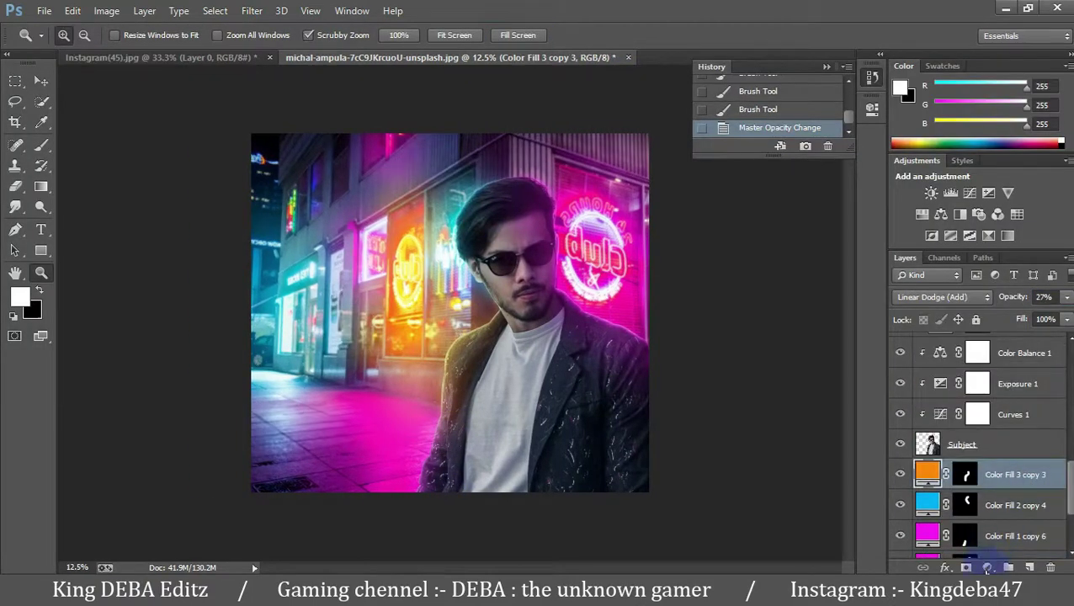
Step: Add a whitish fog fill painted along the bottom at 58% opacity and rotate the lens reflection
left_click(987, 570)
left_click(899, 228)
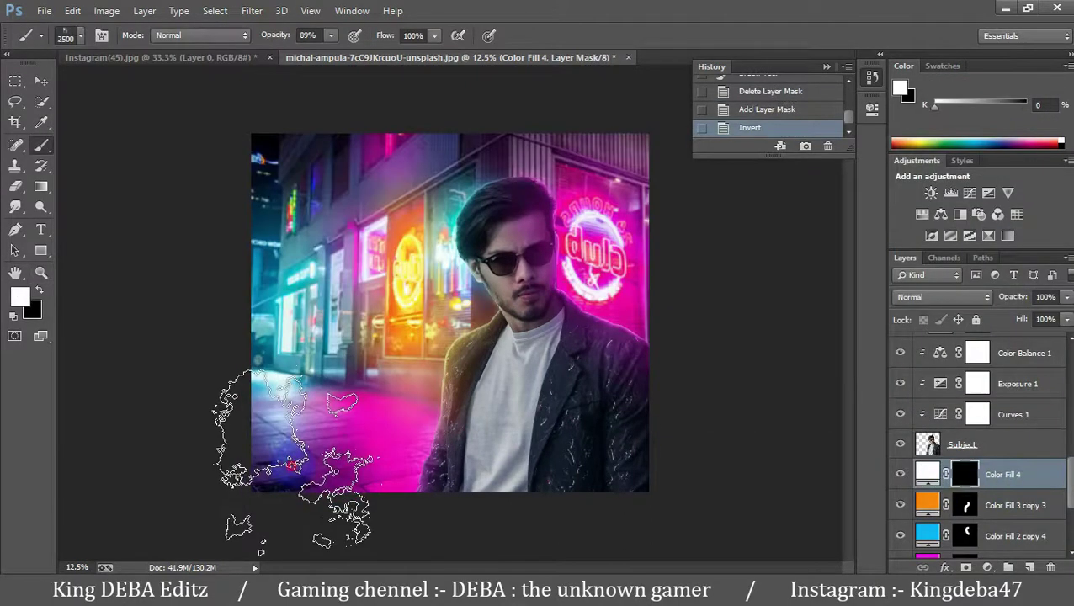
left_click_drag(311, 505, 405, 543)
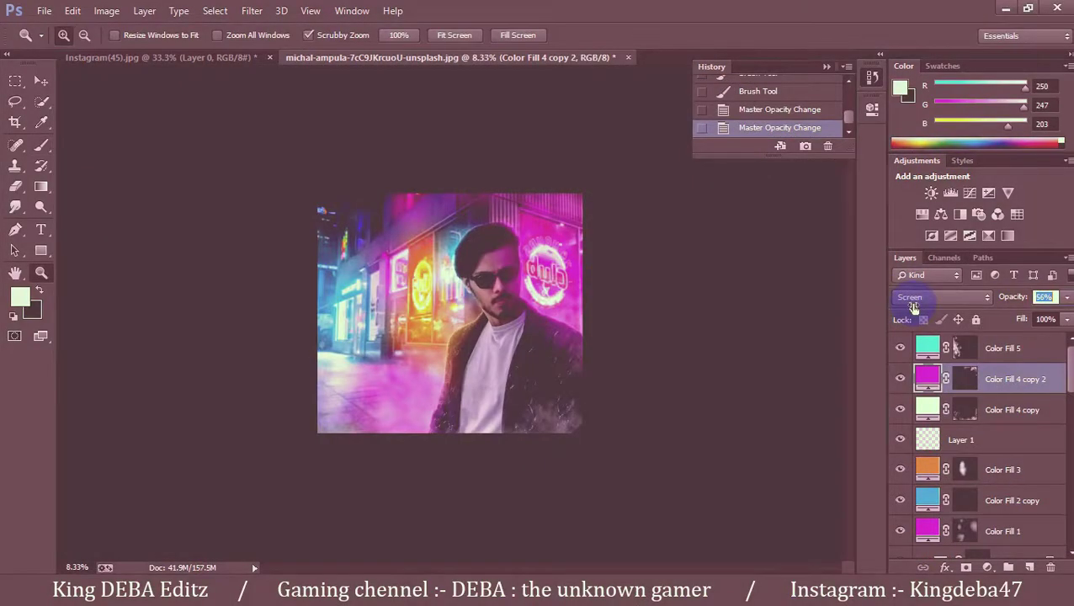
type("58")
key("Return")
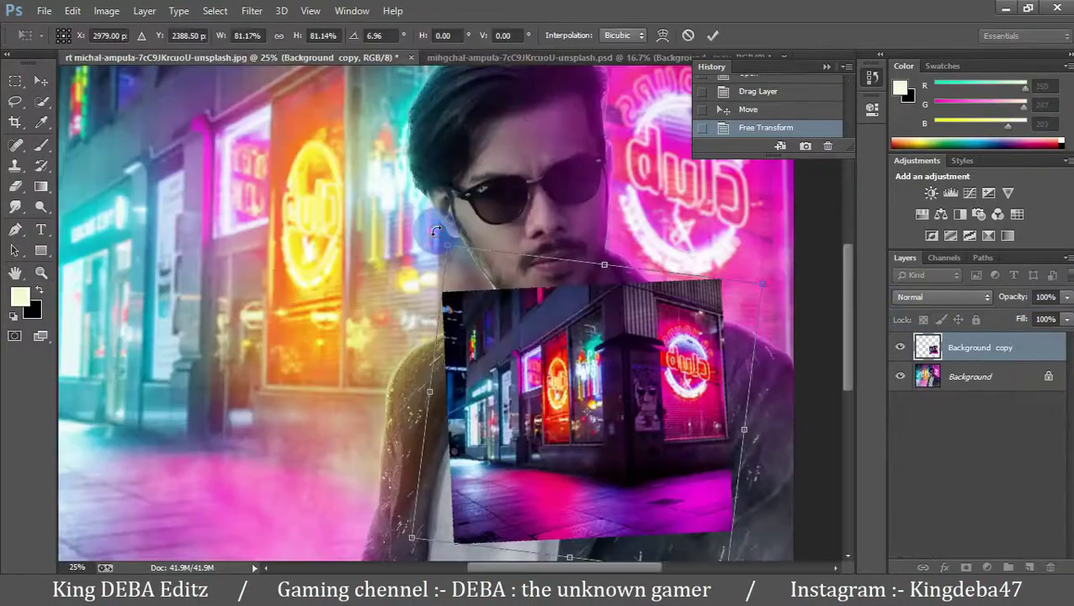
left_click_drag(435, 229, 450, 239)
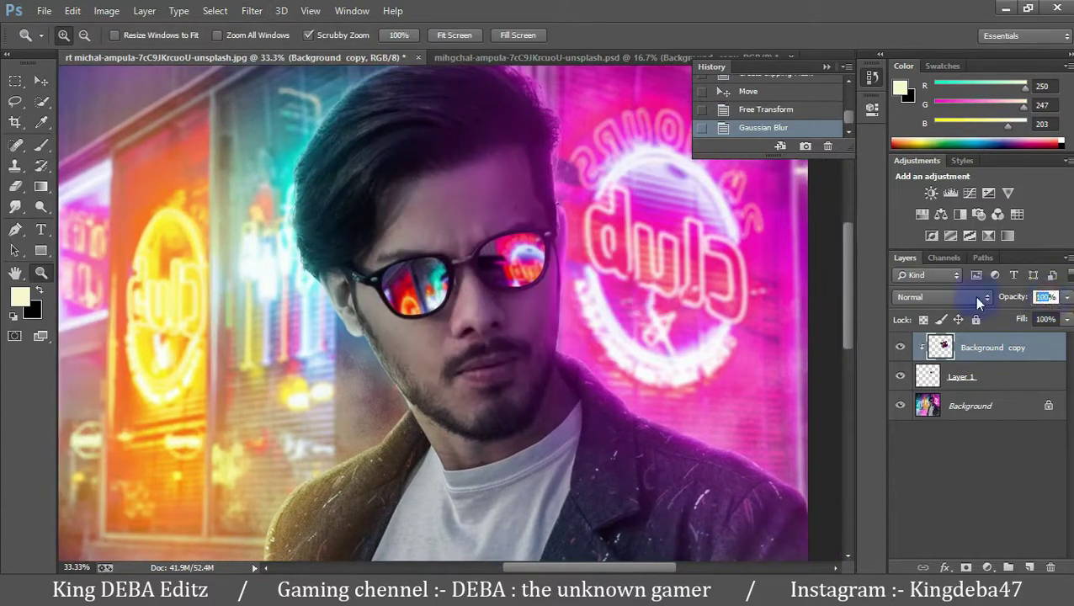
Step: Adjust the opacity of the sunglasses reflection layer
type("0")
key("Return")
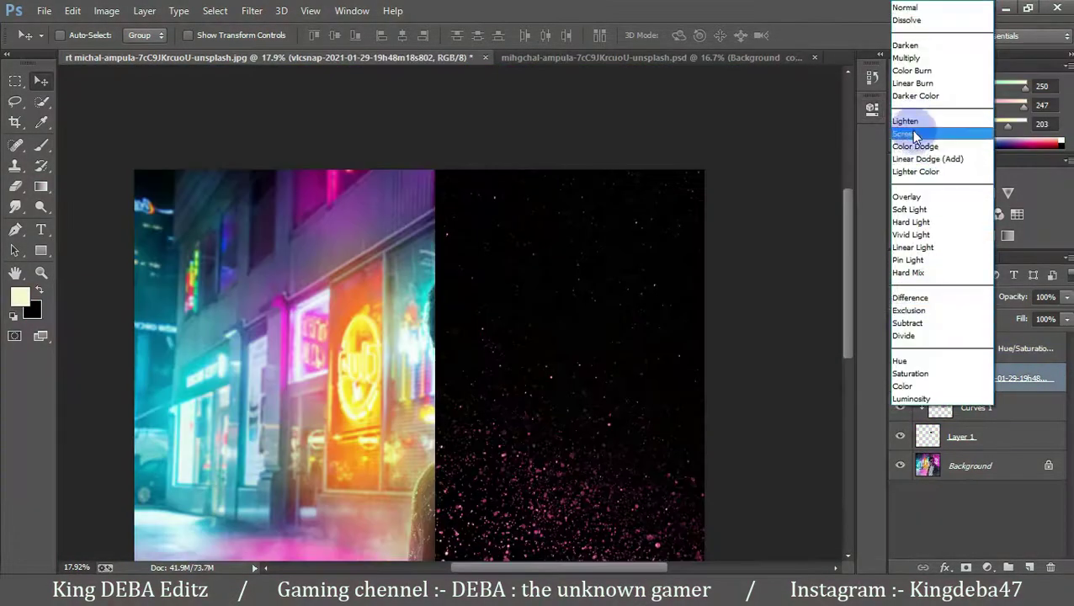
Step: Set the particles to Screen and hide them behind a black mask, ready to paint white
left_click(915, 137)
left_click(965, 568, "alt")
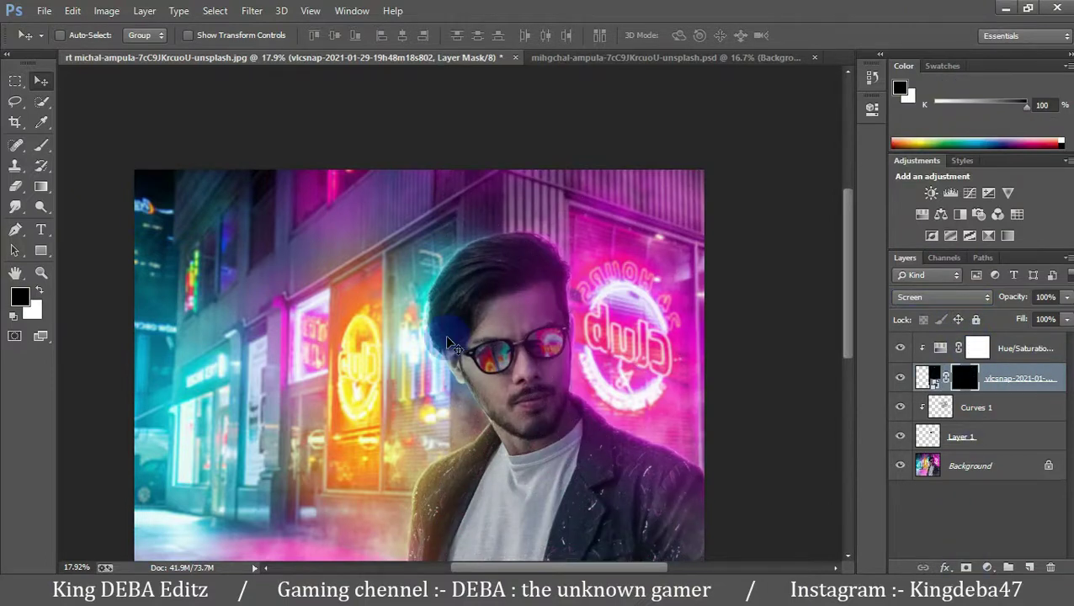
left_click(41, 145)
key("x")
left_click(674, 252)
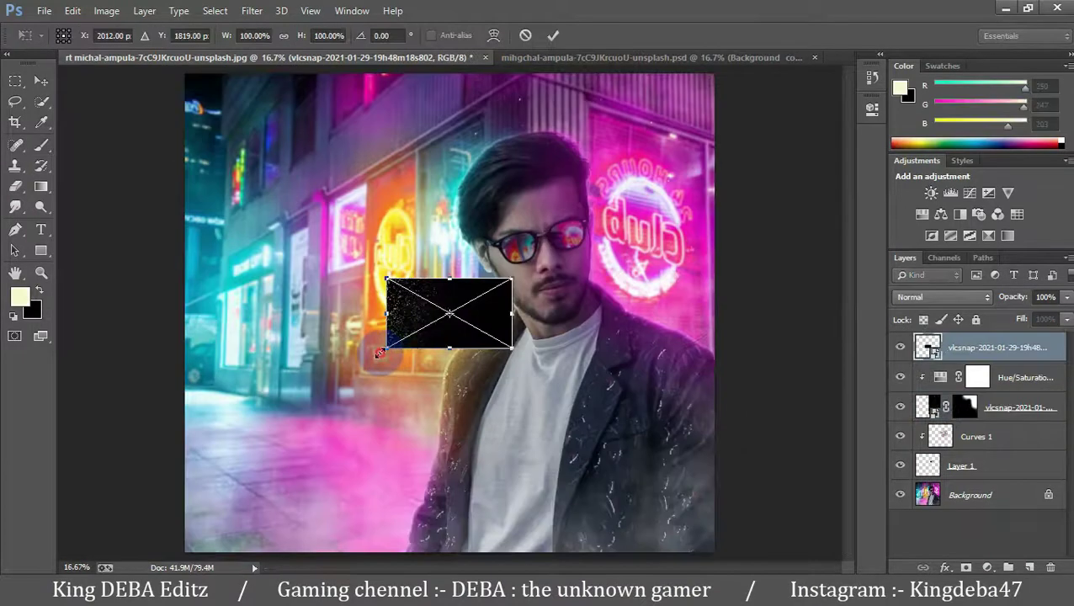
Step: Duplicate and transform the particle copy into a tall block over the left side, then mask it
mouse_move(378, 359)
left_mouse_down()
mouse_move(532, 438)
mouse_move(153, 212)
left_mouse_up()
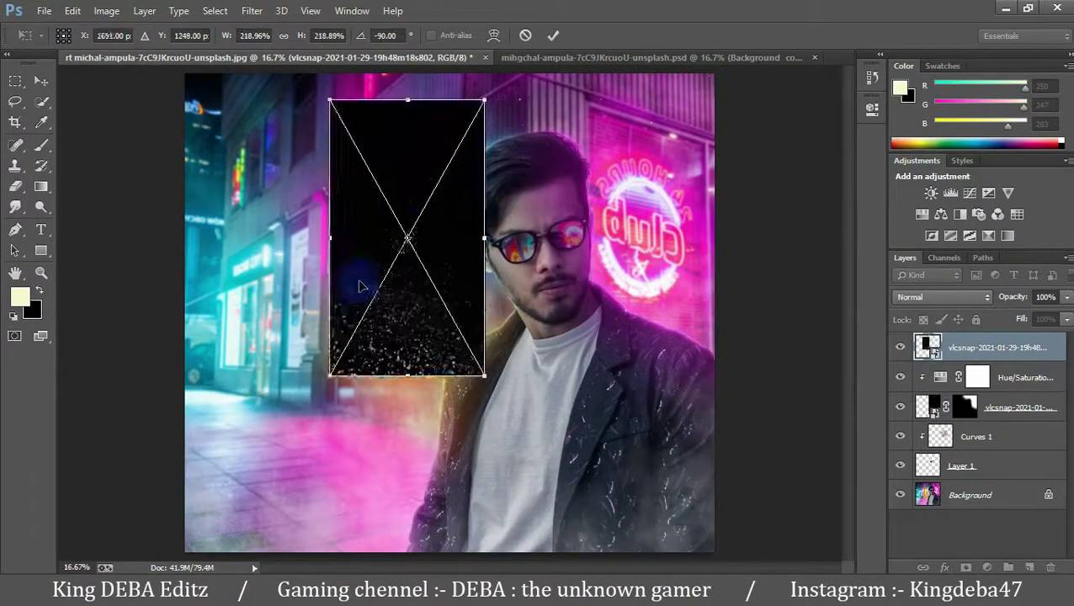
key("Return")
key("ctrl+j")
left_click_drag(253, 295, 714, 326)
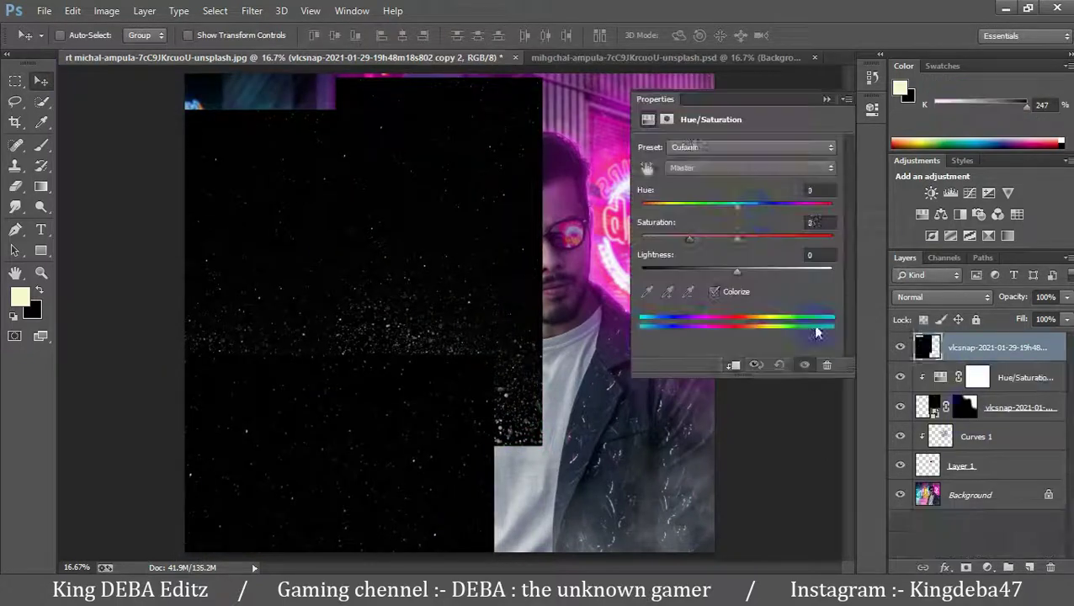
left_click(966, 569)
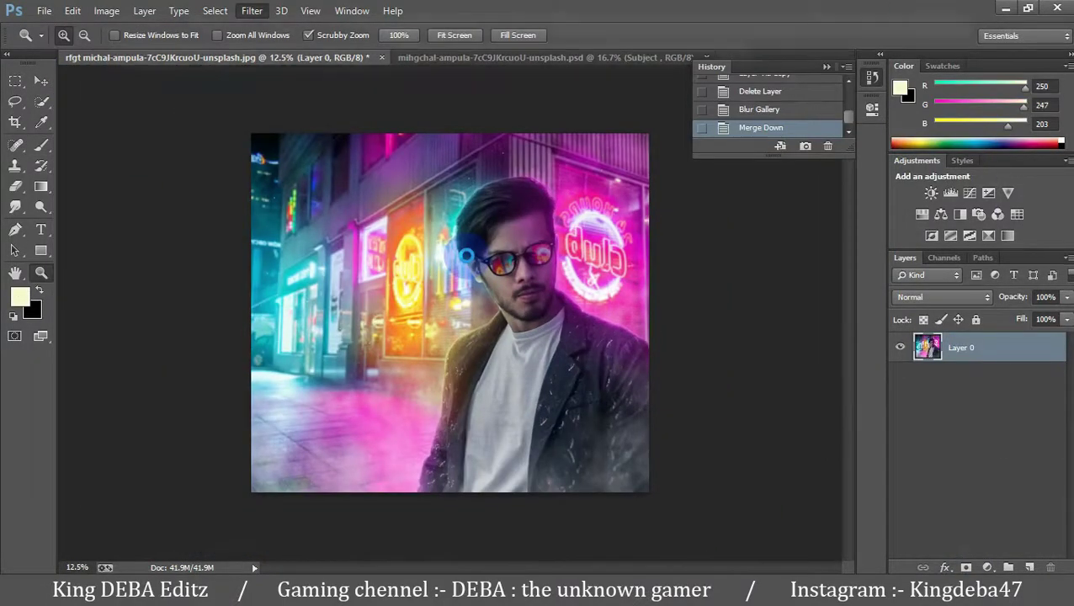
Step: Open the Camera Raw Filter on the merged Layer 0 and lower Temperature to cool the image
key("ctrl+shift+a")
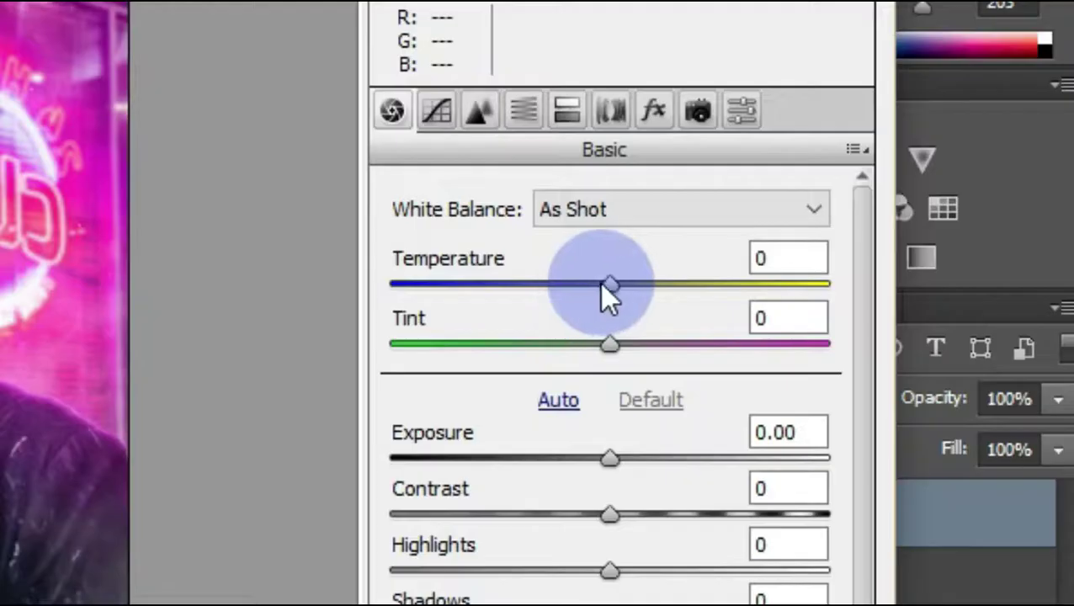
left_click_drag(871, 248, 871, 266)
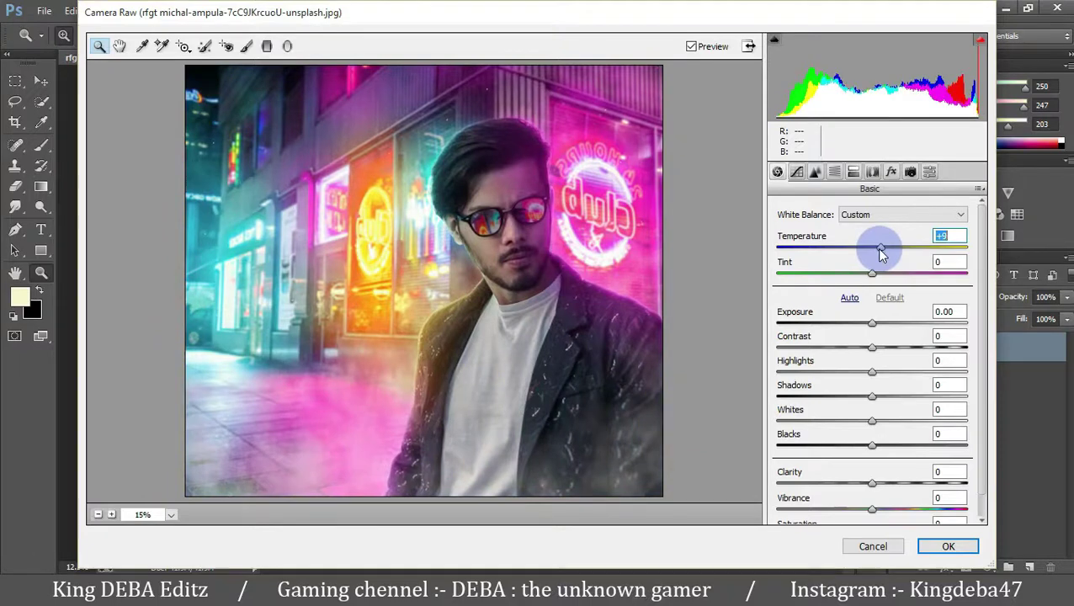